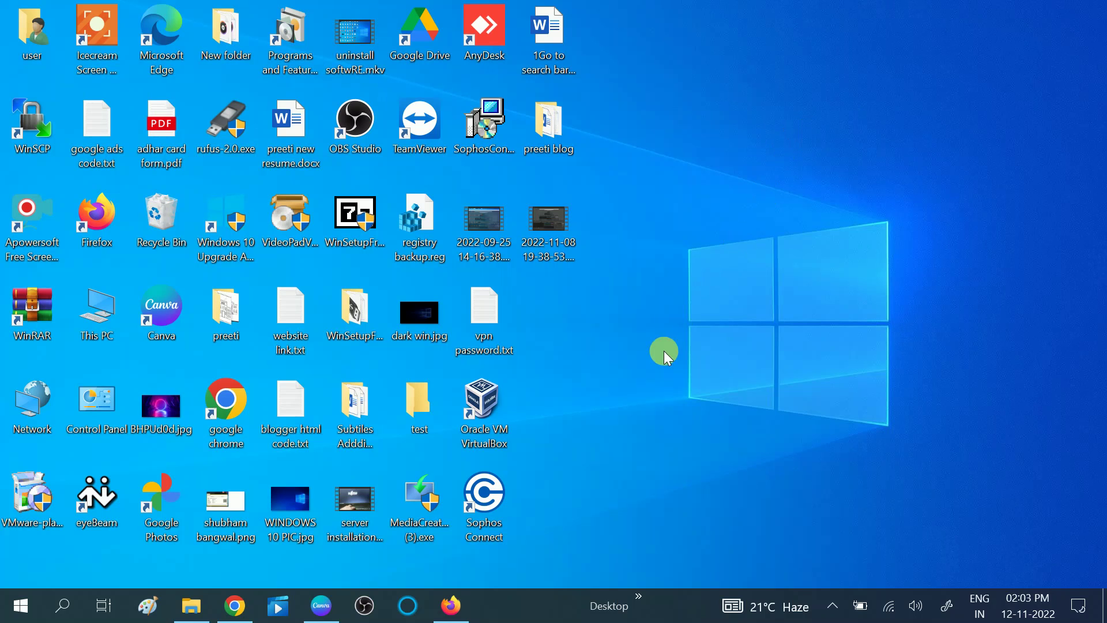
- Open Task Manager in a maximized window and examine the CPU and memory usage of the running processes
{"action": "right_click", "coordinate": [523, 618]}
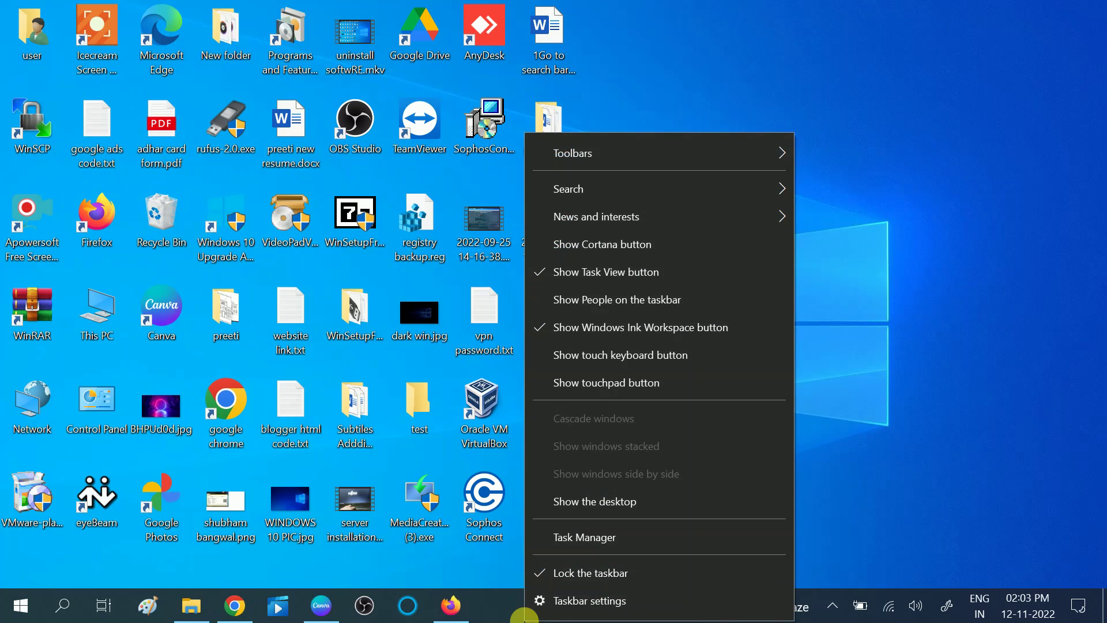
{"action": "left_click", "coordinate": [625, 534]}
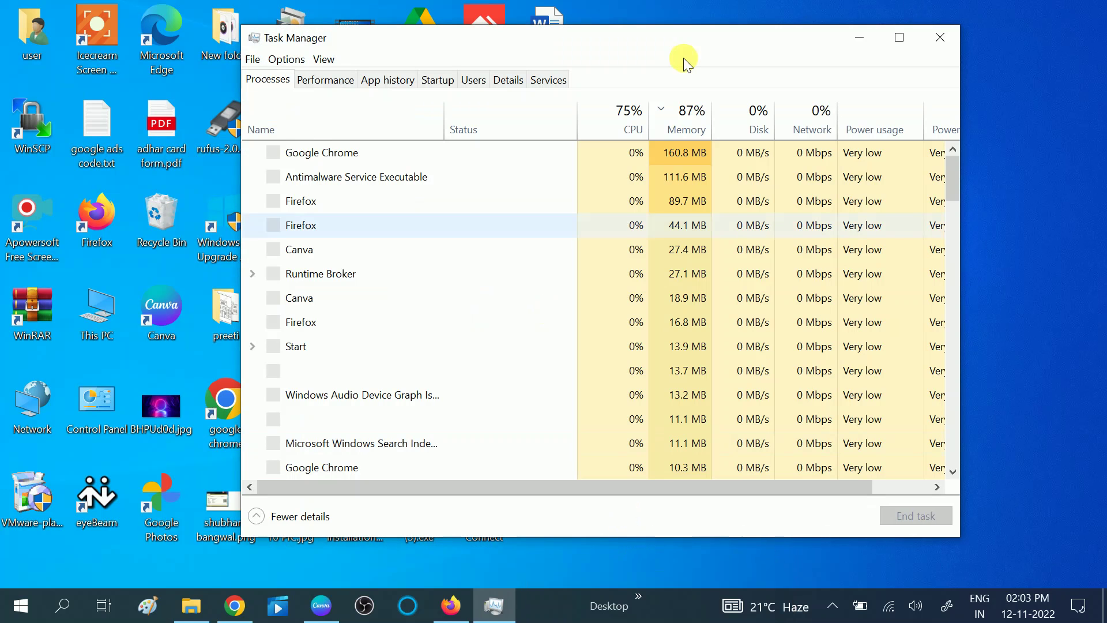
{"action": "left_click", "coordinate": [899, 37]}
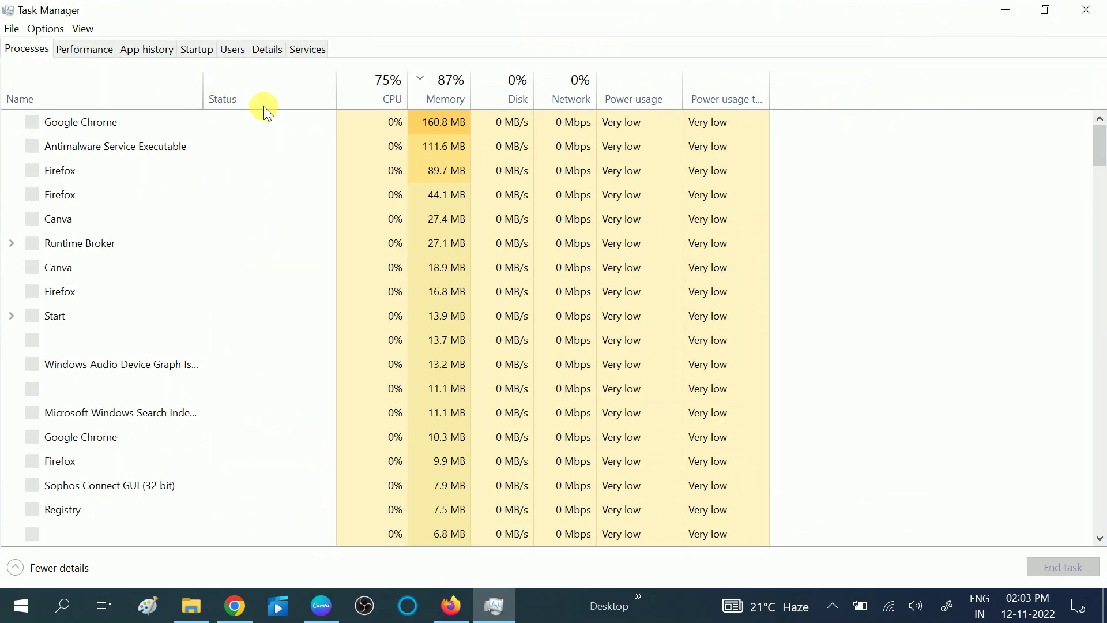
{"action": "left_click", "coordinate": [389, 87]}
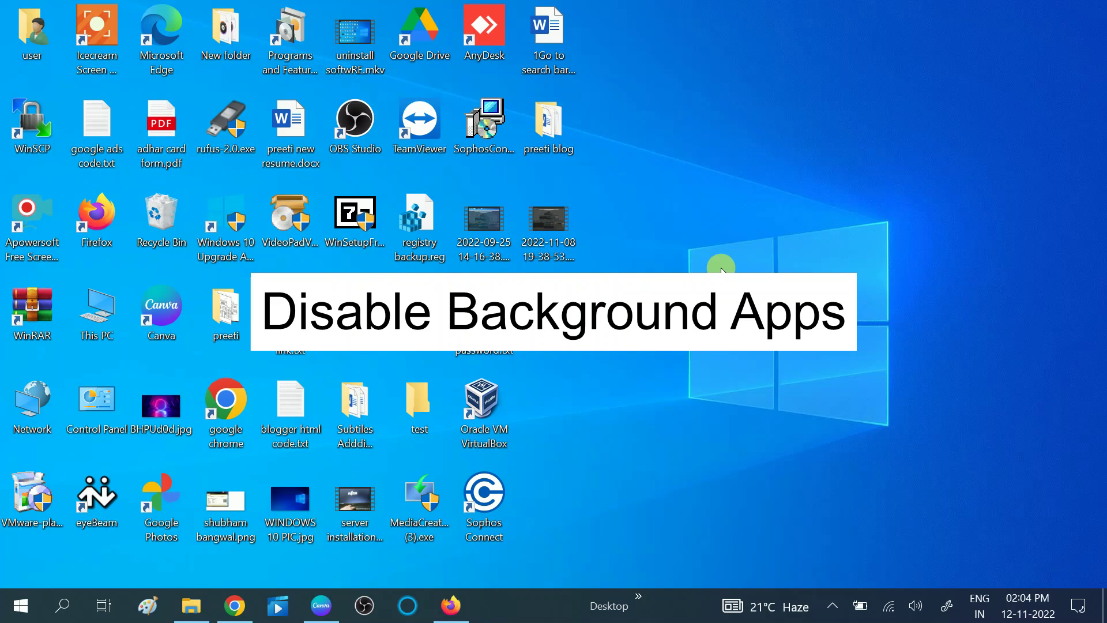
- Open the Background apps page in the Privacy section of Windows Settings
{"action": "left_click", "coordinate": [19, 605]}
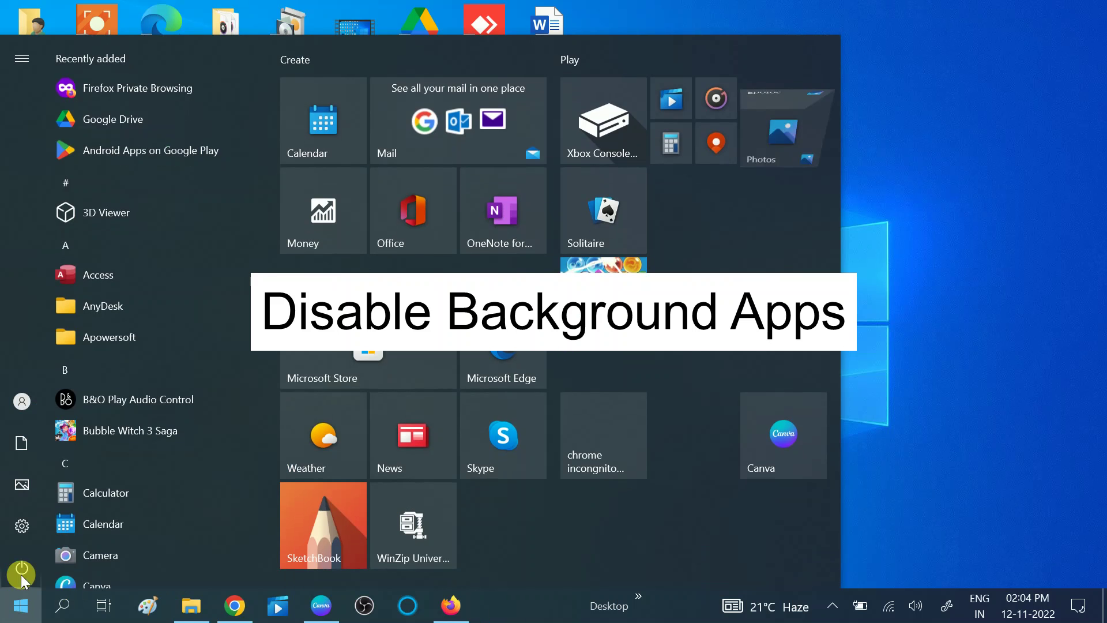
{"action": "mouse_move", "coordinate": [23, 528]}
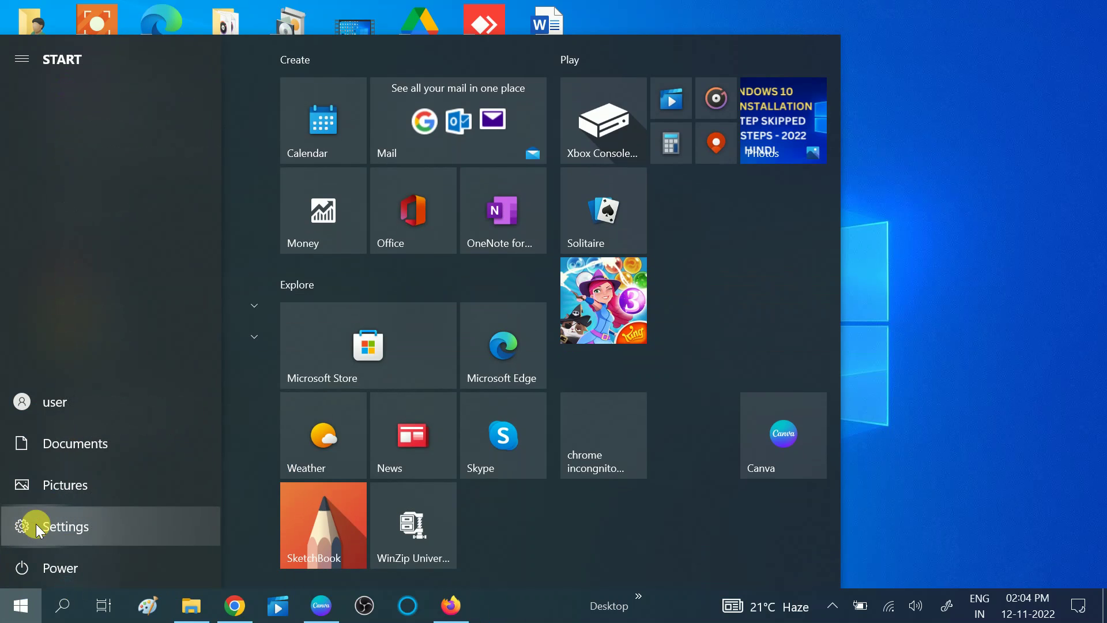
{"action": "left_click", "coordinate": [37, 527]}
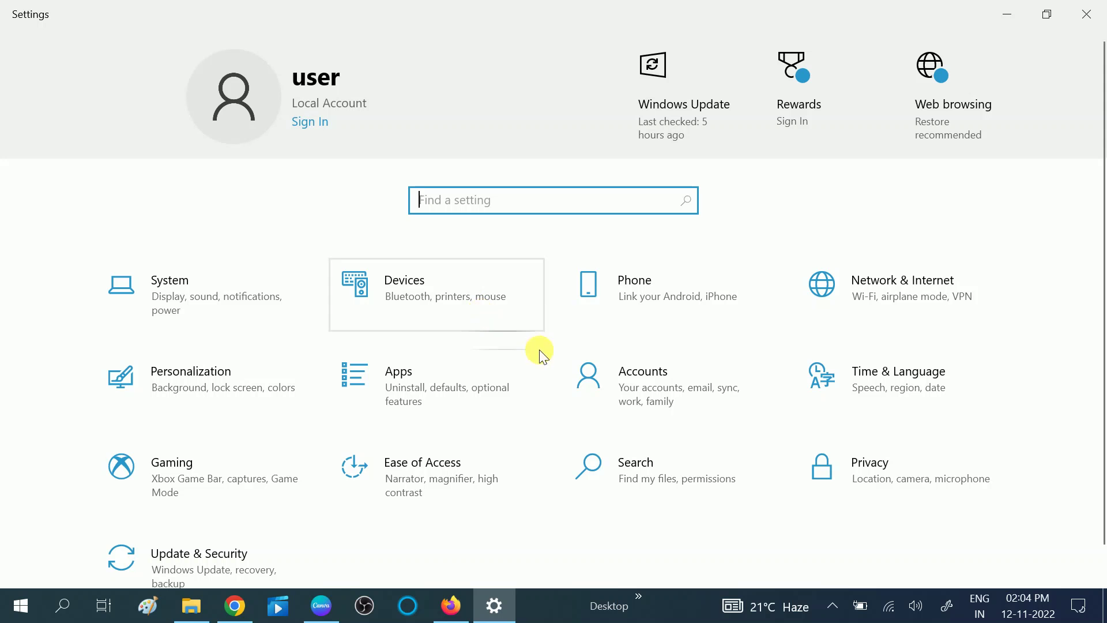
{"action": "left_click", "coordinate": [890, 480]}
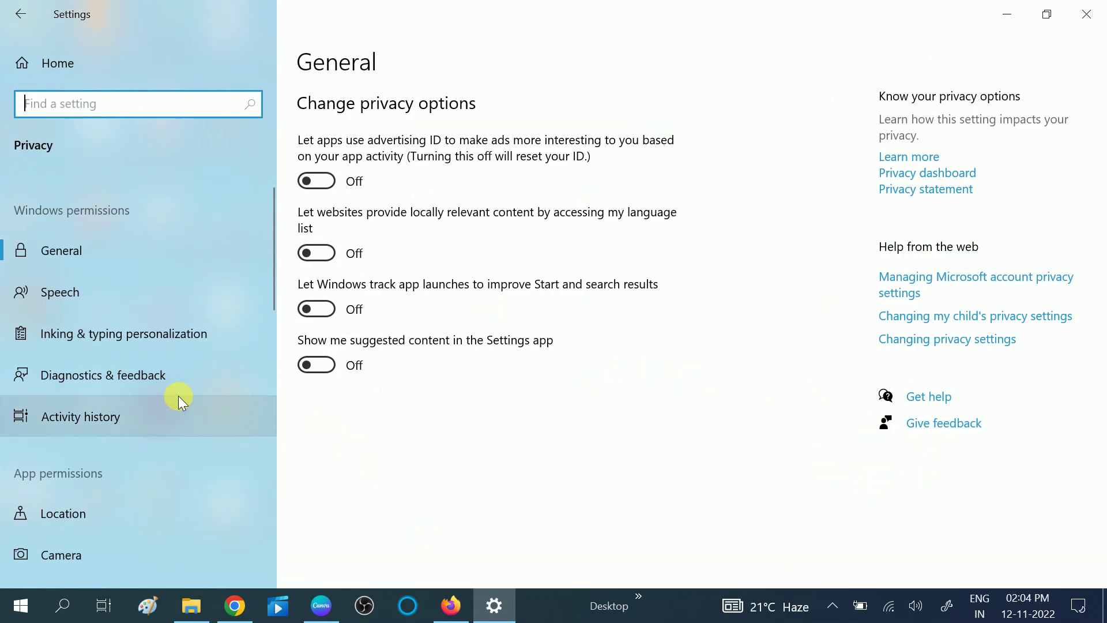
{"action": "scroll", "coordinate": [178, 396], "scroll_direction": "down", "scroll_amount": 10}
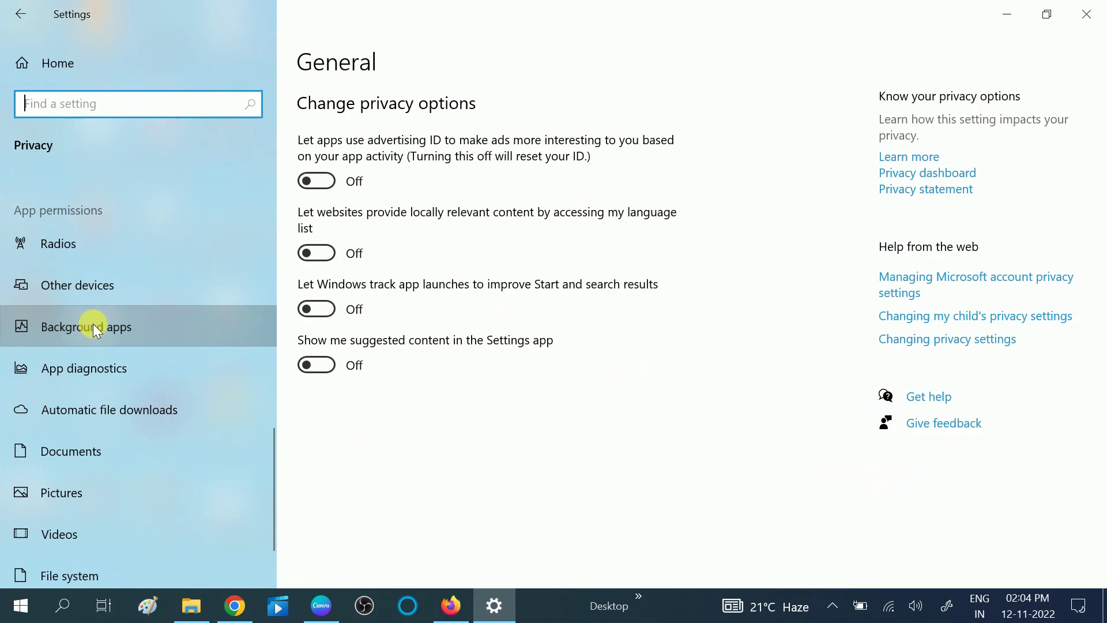
{"action": "left_click", "coordinate": [94, 328]}
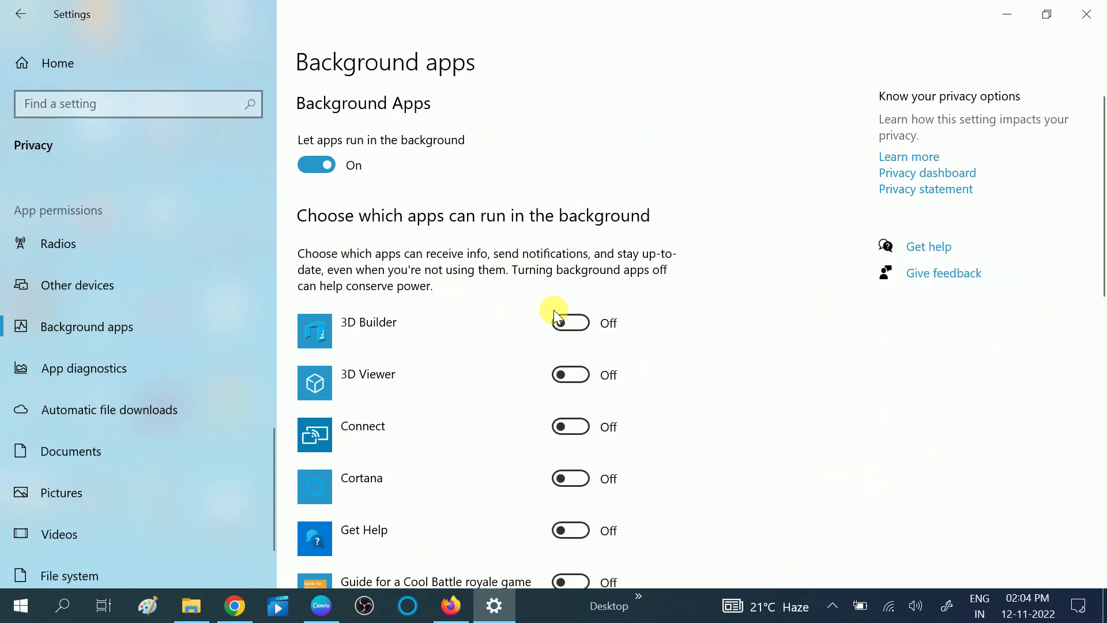
- Review which apps in the whole list are allowed to run in the background
{"action": "scroll", "coordinate": [570, 392], "scroll_direction": "down", "scroll_amount": 5}
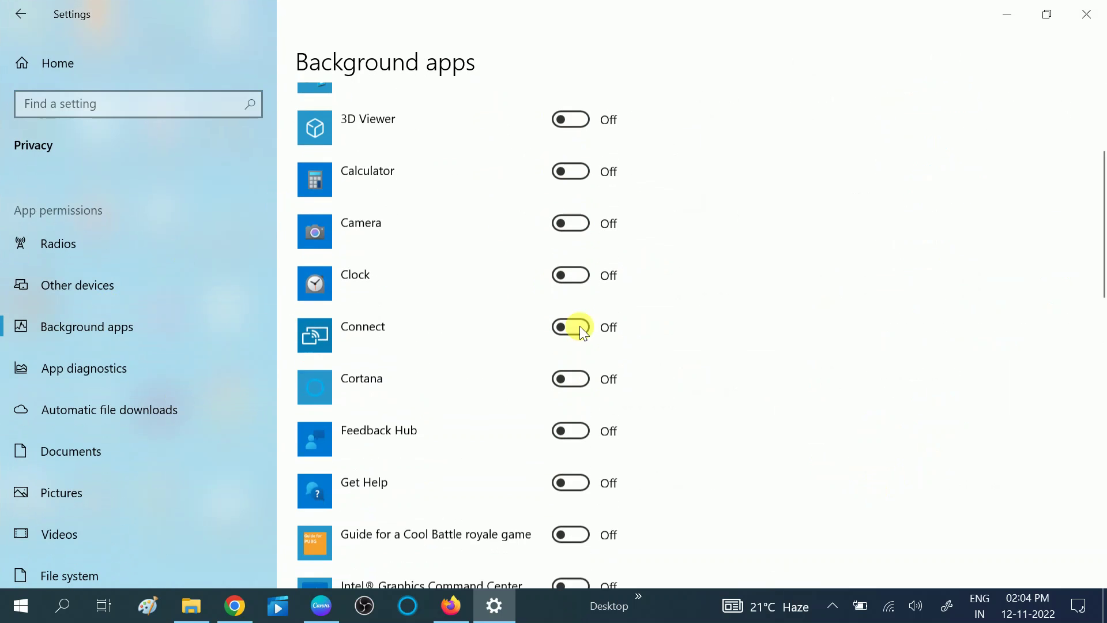
{"action": "scroll", "coordinate": [573, 464], "scroll_direction": "down", "scroll_amount": 5}
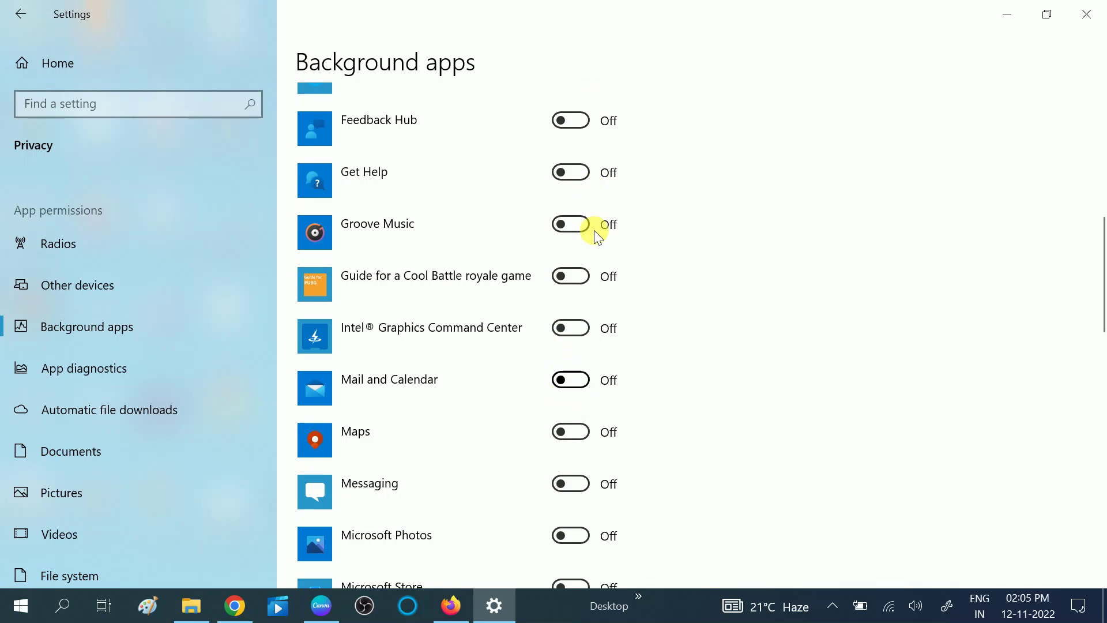
{"action": "scroll", "coordinate": [578, 400], "scroll_direction": "down", "scroll_amount": 3}
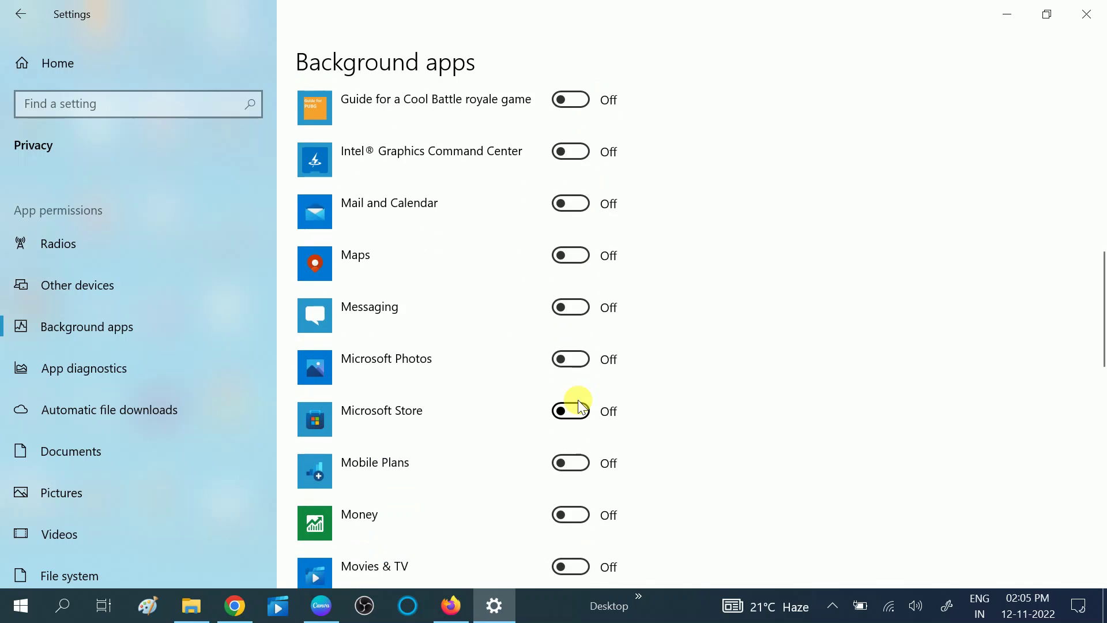
{"action": "scroll", "coordinate": [589, 299], "scroll_direction": "up", "scroll_amount": 15}
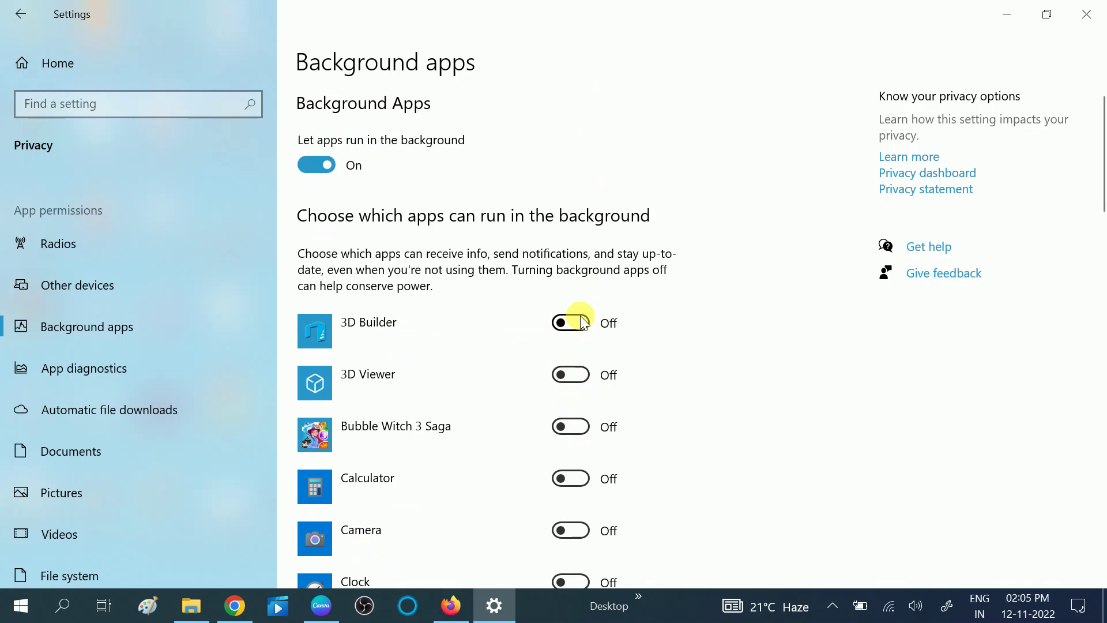
{"action": "scroll", "coordinate": [581, 319], "scroll_direction": "down", "scroll_amount": 2}
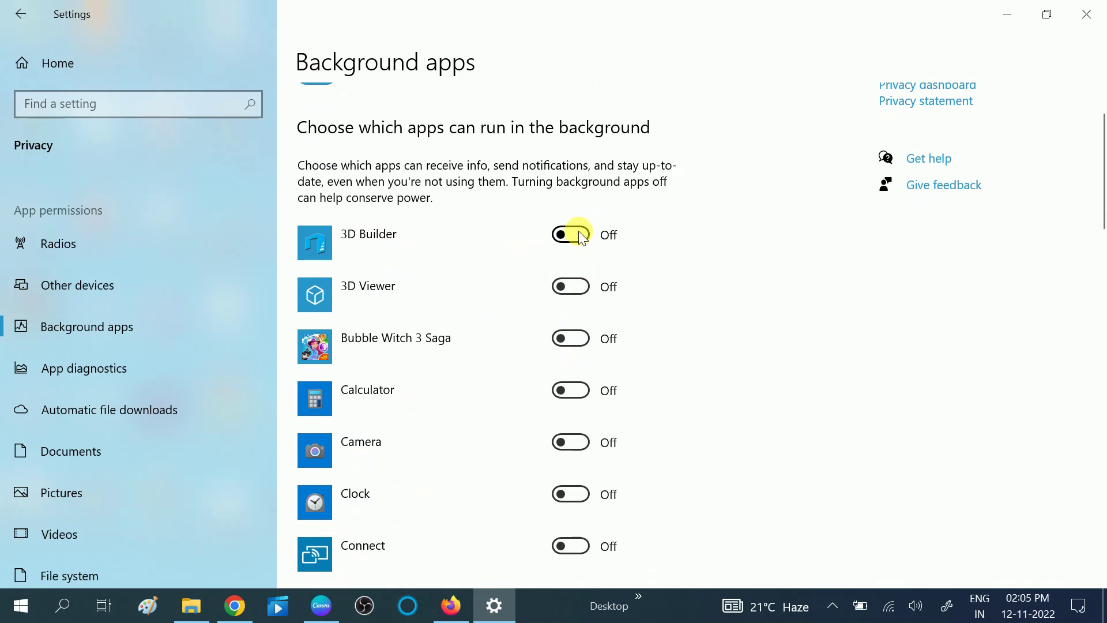
{"action": "scroll", "coordinate": [573, 312], "scroll_direction": "down", "scroll_amount": 3}
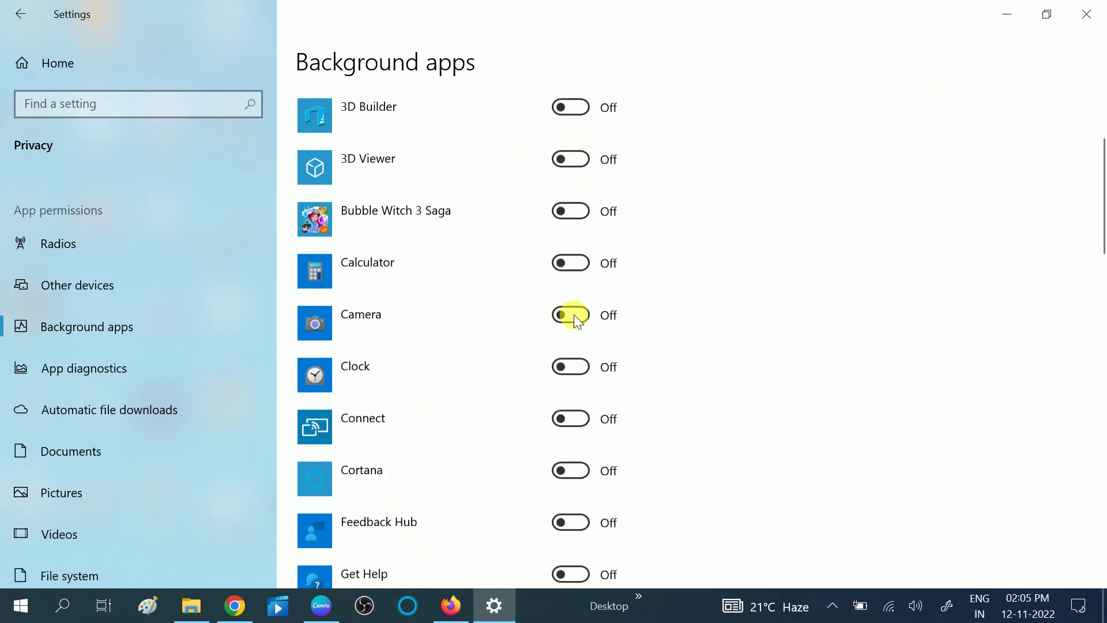
{"action": "scroll", "coordinate": [574, 305], "scroll_direction": "down", "scroll_amount": 20}
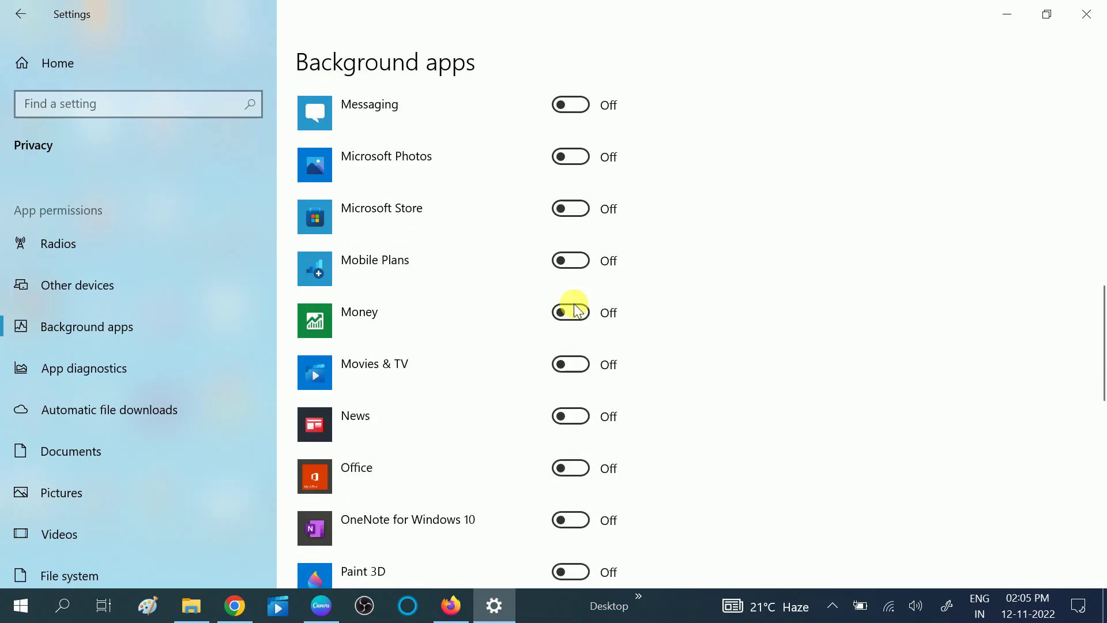
{"action": "scroll", "coordinate": [573, 303], "scroll_direction": "down", "scroll_amount": 8}
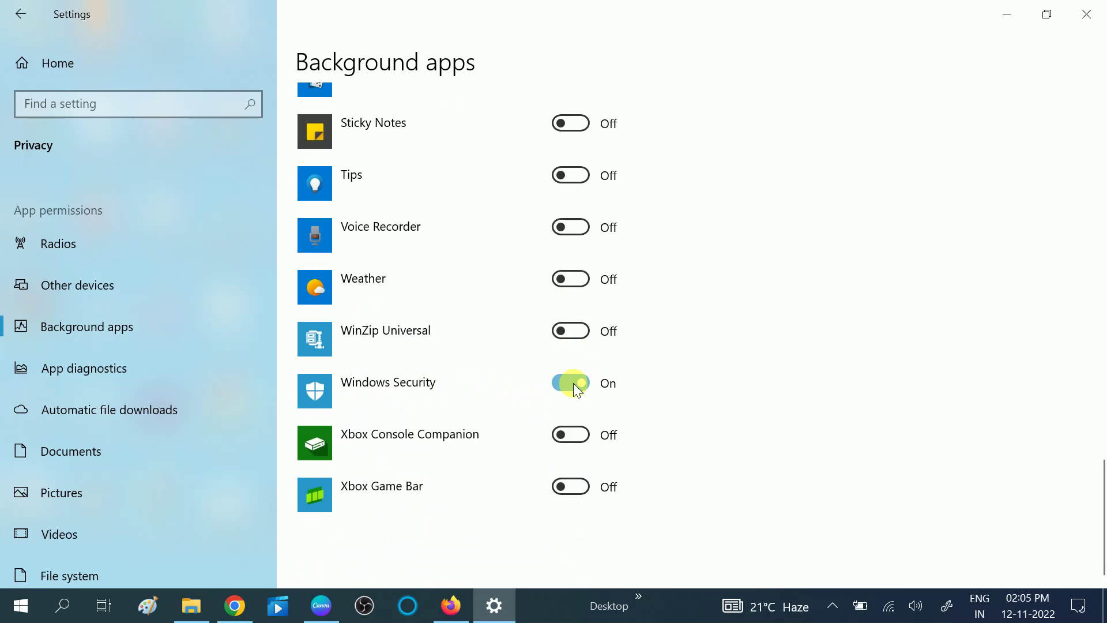
- Turn on background running for Groove Music and switch it back off
{"action": "scroll", "coordinate": [581, 383], "scroll_direction": "up", "scroll_amount": 10}
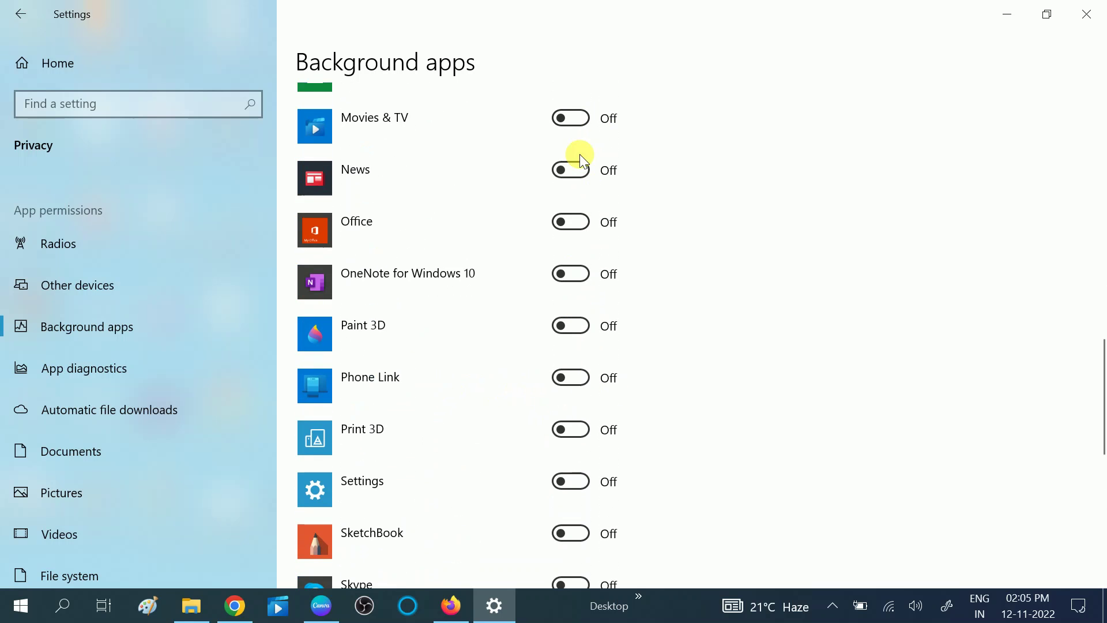
{"action": "scroll", "coordinate": [579, 154], "scroll_direction": "up", "scroll_amount": 4}
{"action": "scroll", "coordinate": [573, 195], "scroll_direction": "up", "scroll_amount": 5}
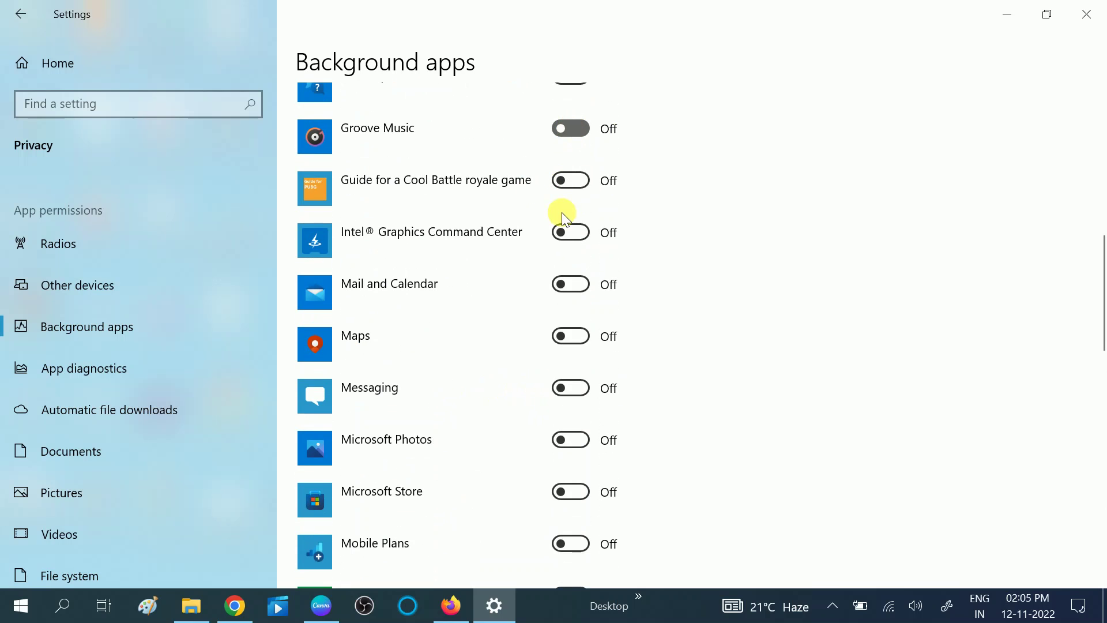
{"action": "left_click", "coordinate": [570, 128]}
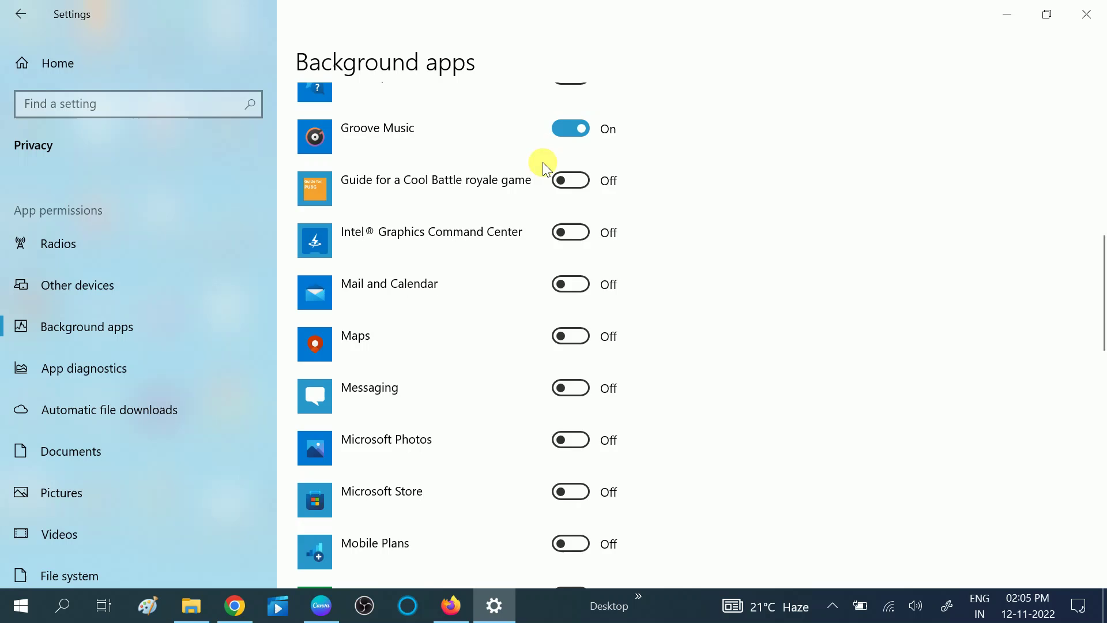
{"action": "scroll", "coordinate": [425, 218], "scroll_direction": "up", "scroll_amount": 3}
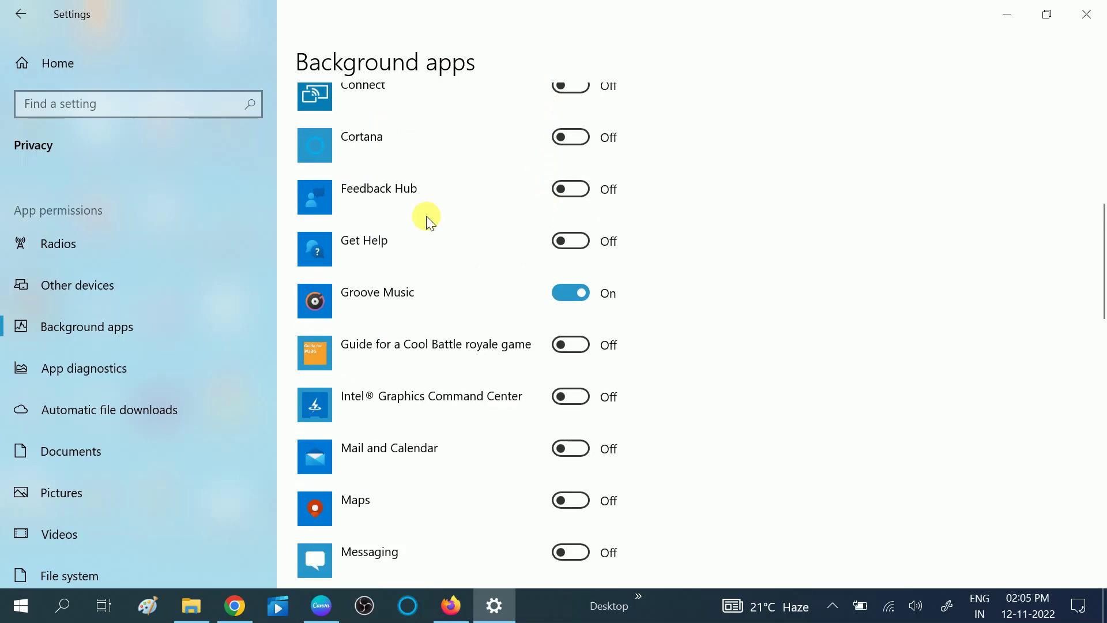
{"action": "left_click", "coordinate": [568, 305]}
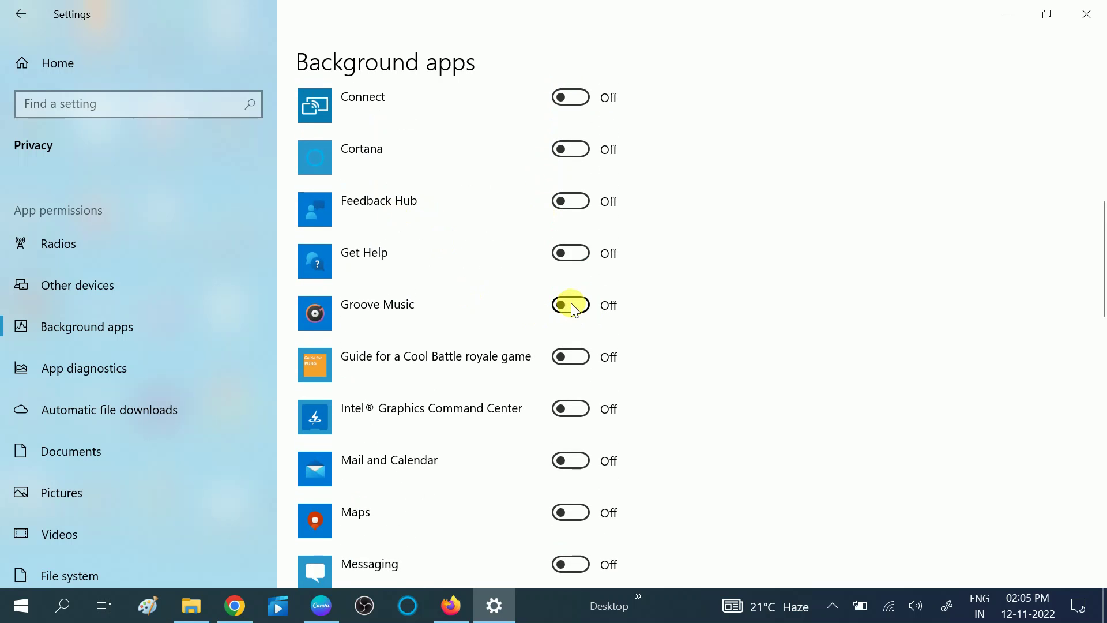
{"action": "scroll", "coordinate": [572, 308], "scroll_direction": "up", "scroll_amount": 9}
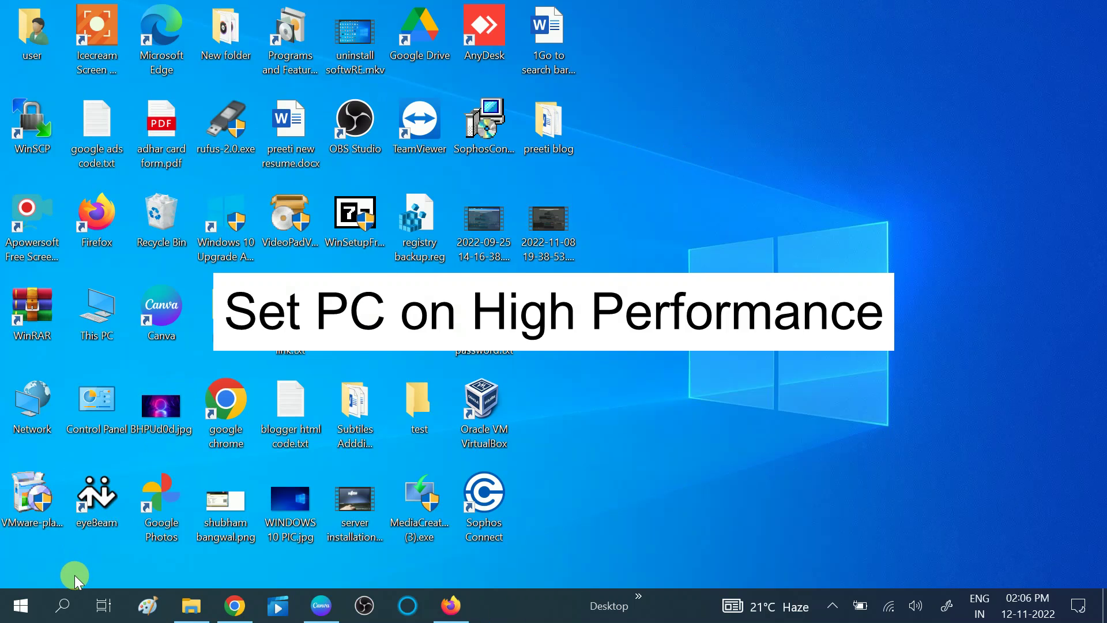
- Open Control Panel with its items viewed as large icons and go to Power Options
{"action": "left_click", "coordinate": [73, 610]}
{"action": "type", "text": "cont"}
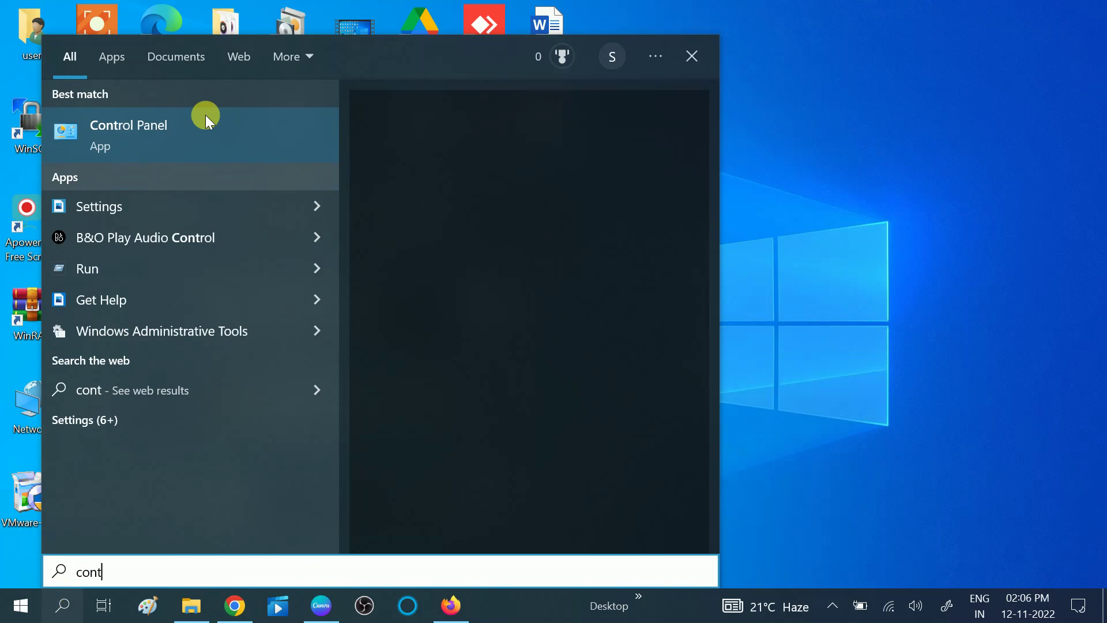
{"action": "left_click", "coordinate": [167, 125]}
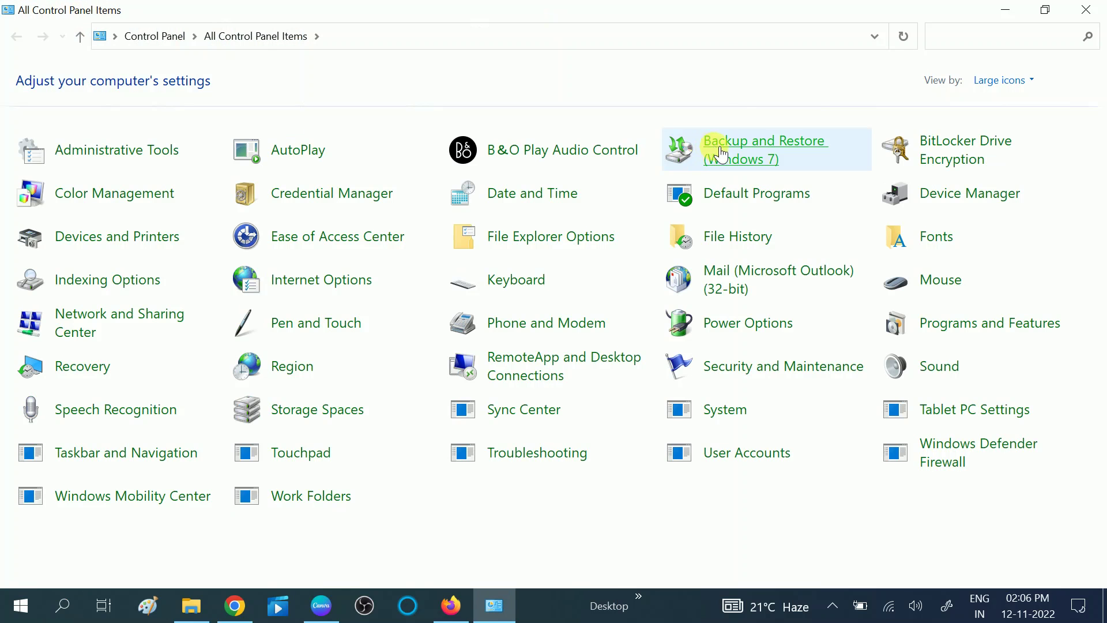
{"action": "left_click", "coordinate": [1002, 79]}
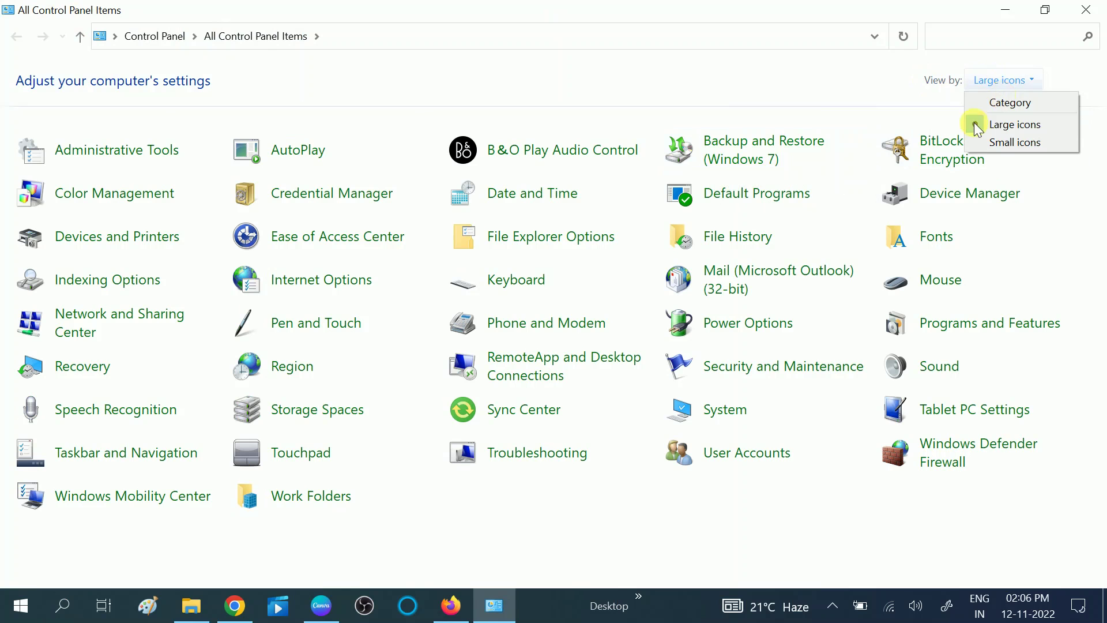
{"action": "left_click", "coordinate": [1015, 126]}
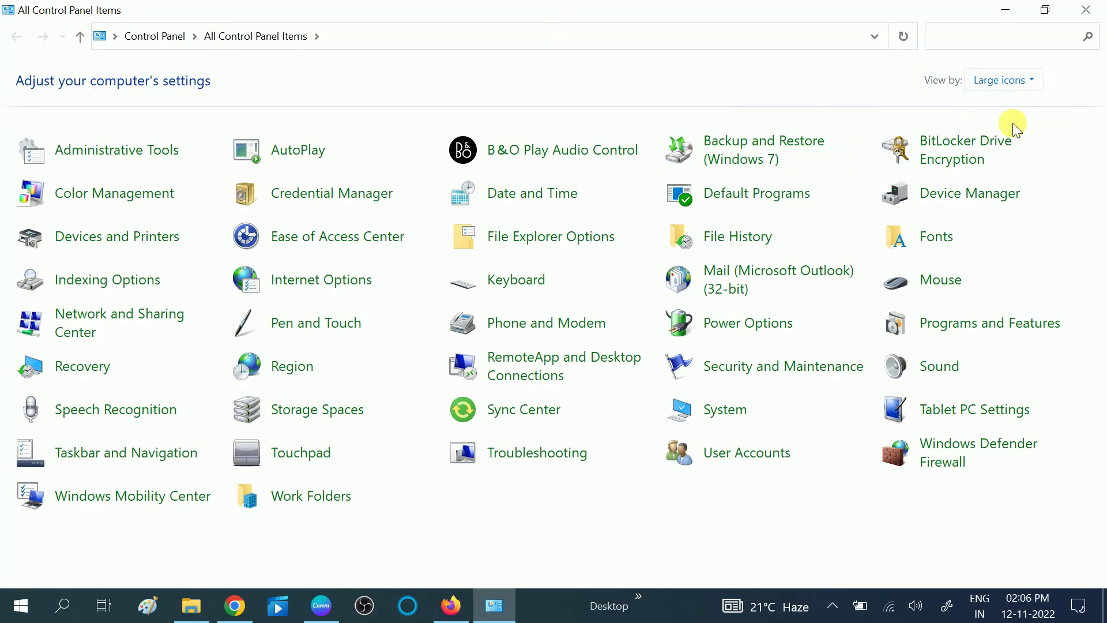
{"action": "left_click", "coordinate": [748, 327]}
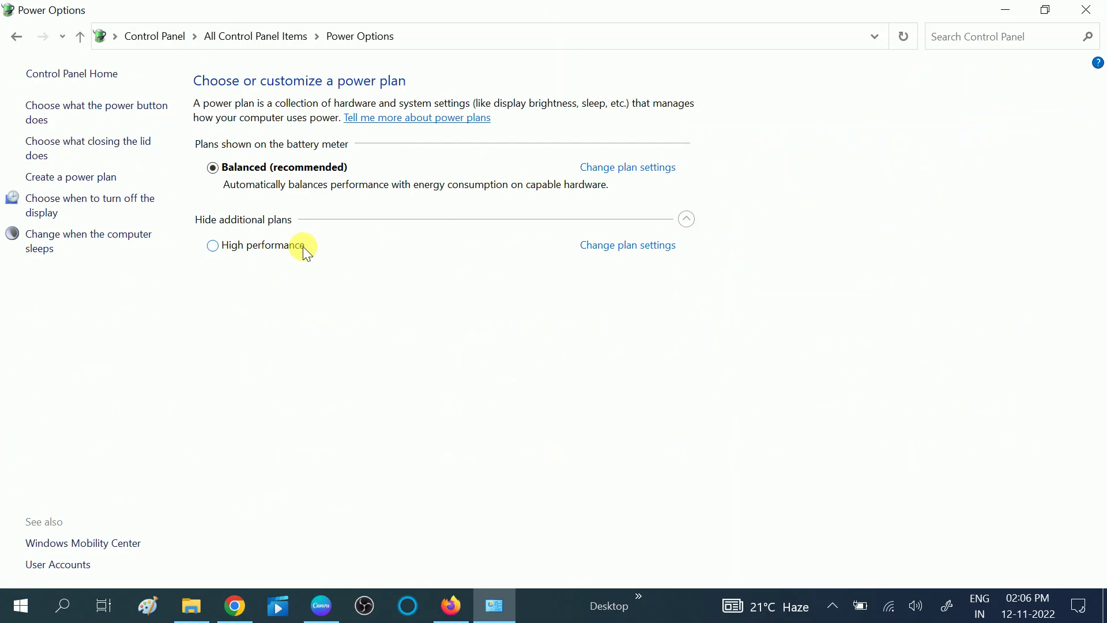
- Select the High performance power plan and switch back to Balanced (recommended)
{"action": "left_click", "coordinate": [212, 247]}
{"action": "left_click", "coordinate": [215, 169]}
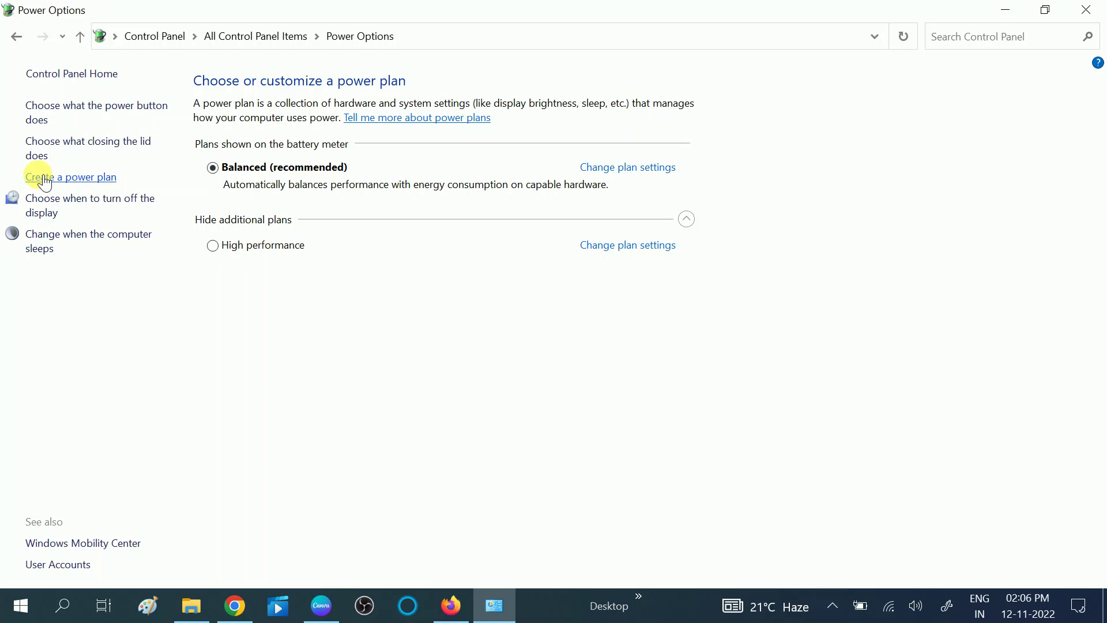
- Set up a new power plan named "High Performance1" based on High performance and continue to its sleep and display settings
{"action": "left_click", "coordinate": [79, 184]}
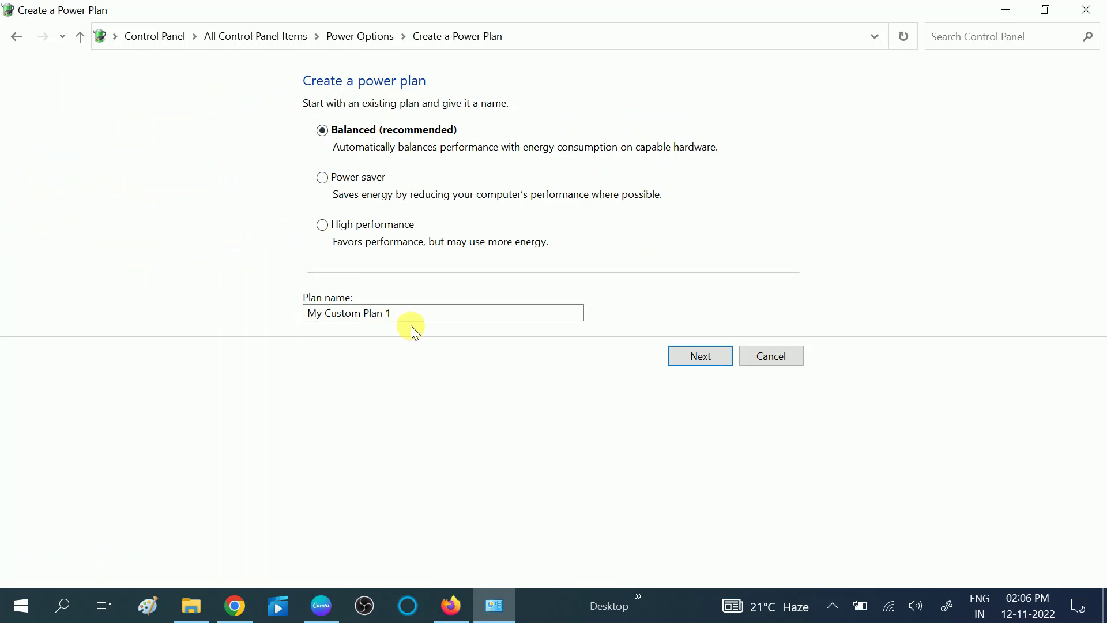
{"action": "left_click_drag", "start_coordinate": [306, 312], "coordinate": [413, 304]}
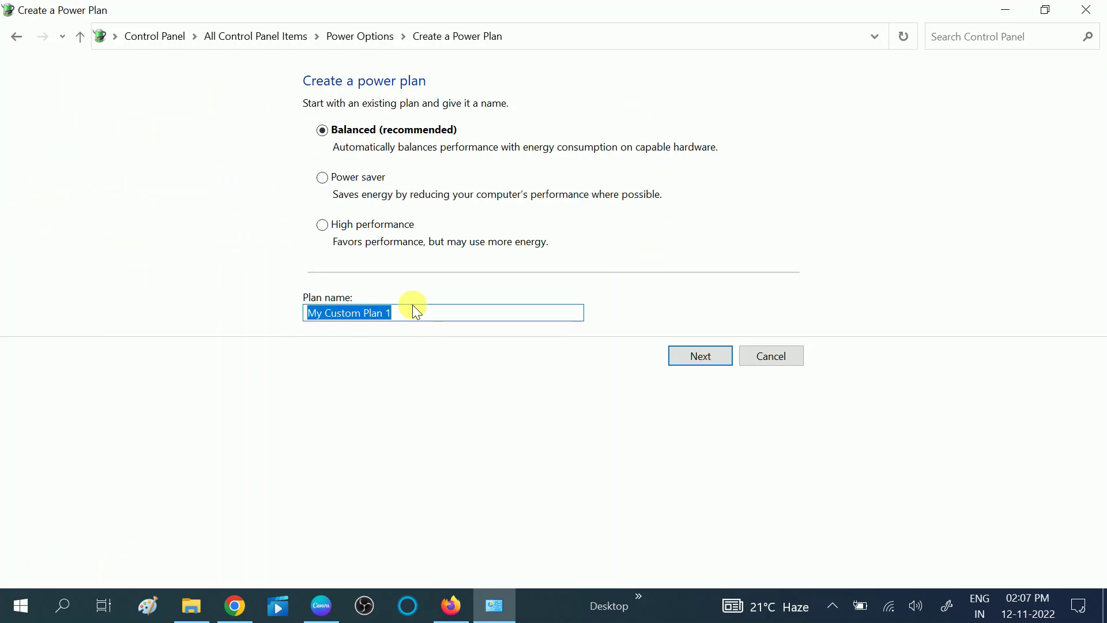
{"action": "type", "text": "High"}
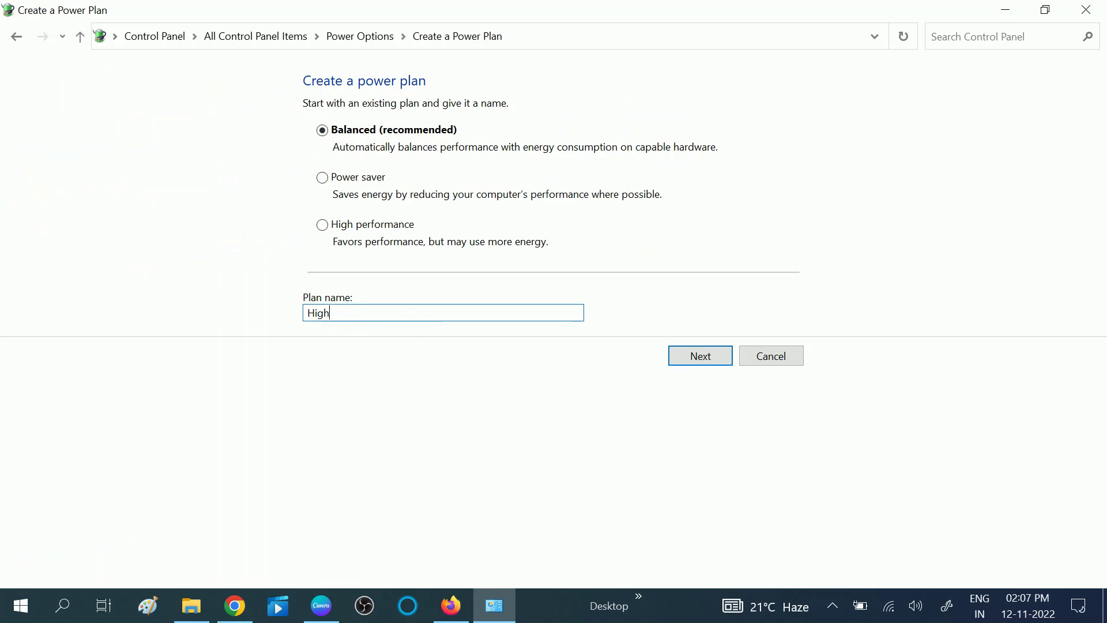
{"action": "type", "text": " Performance1"}
{"action": "left_click", "coordinate": [320, 223]}
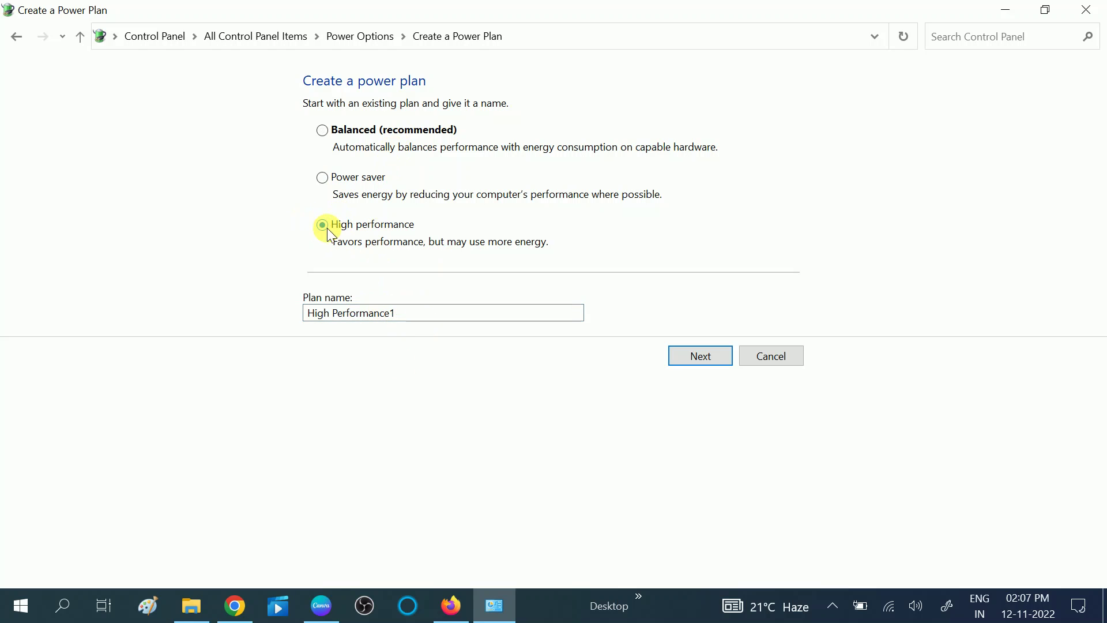
{"action": "left_click", "coordinate": [701, 357]}
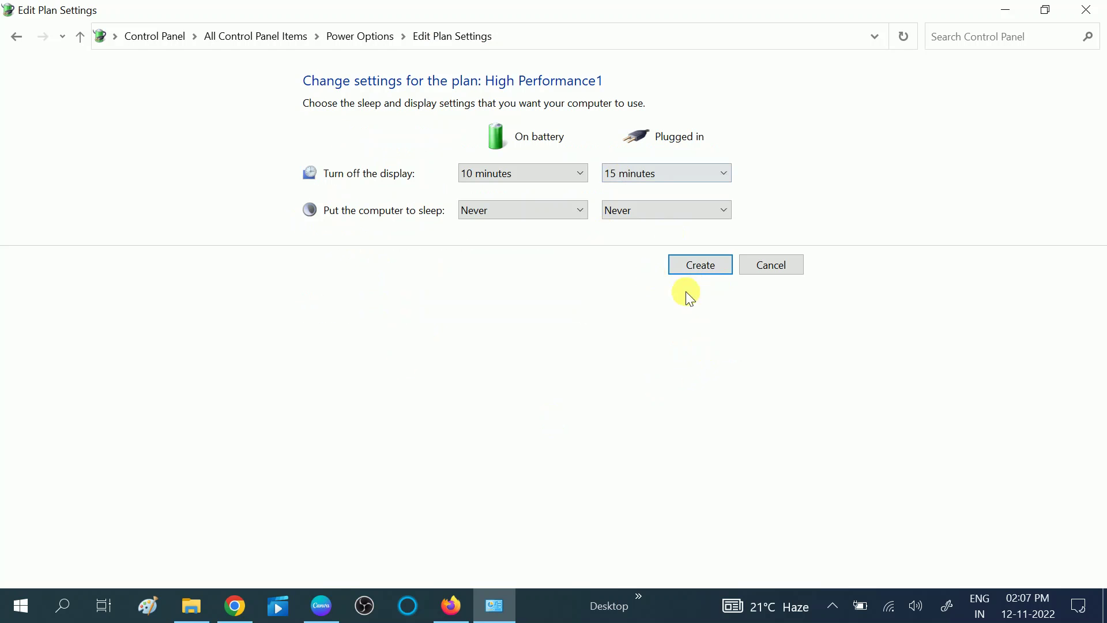
- Create the High Performance1 plan with its sleep and display settings kept as offered and close Power Options
{"action": "left_click", "coordinate": [700, 265]}
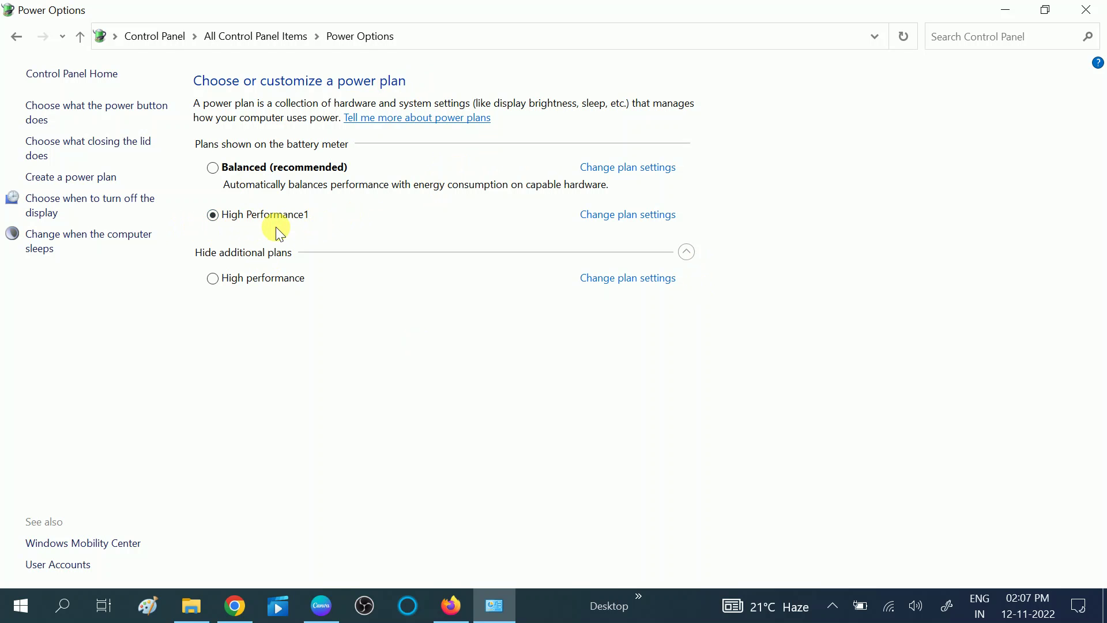
{"action": "left_click", "coordinate": [1085, 12]}
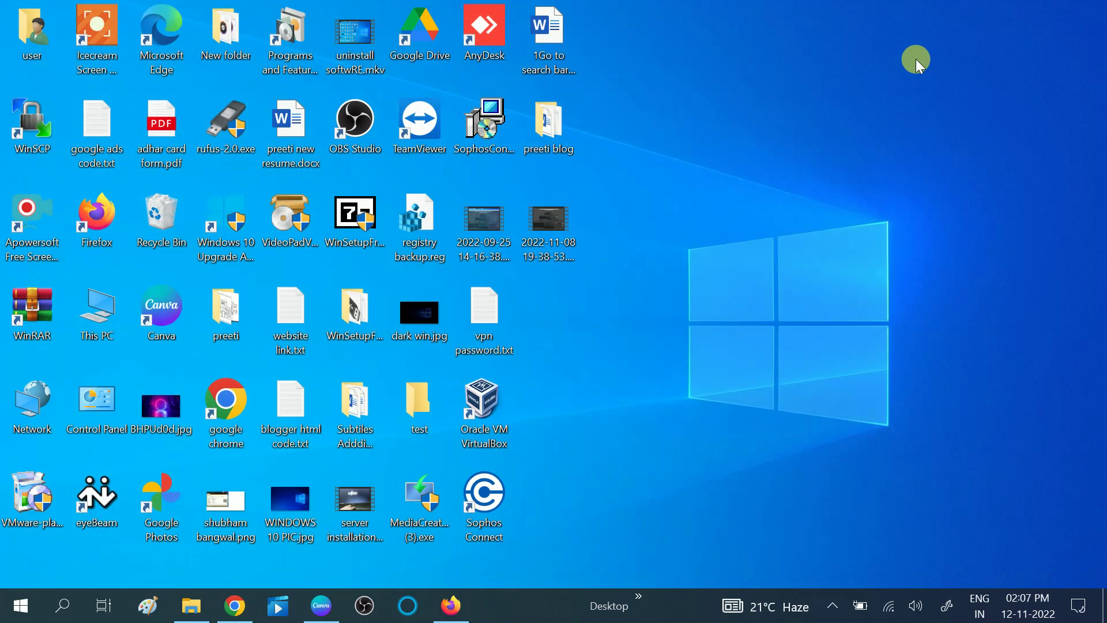
{"action": "right_click", "coordinate": [896, 63]}
{"action": "left_click", "coordinate": [658, 224]}
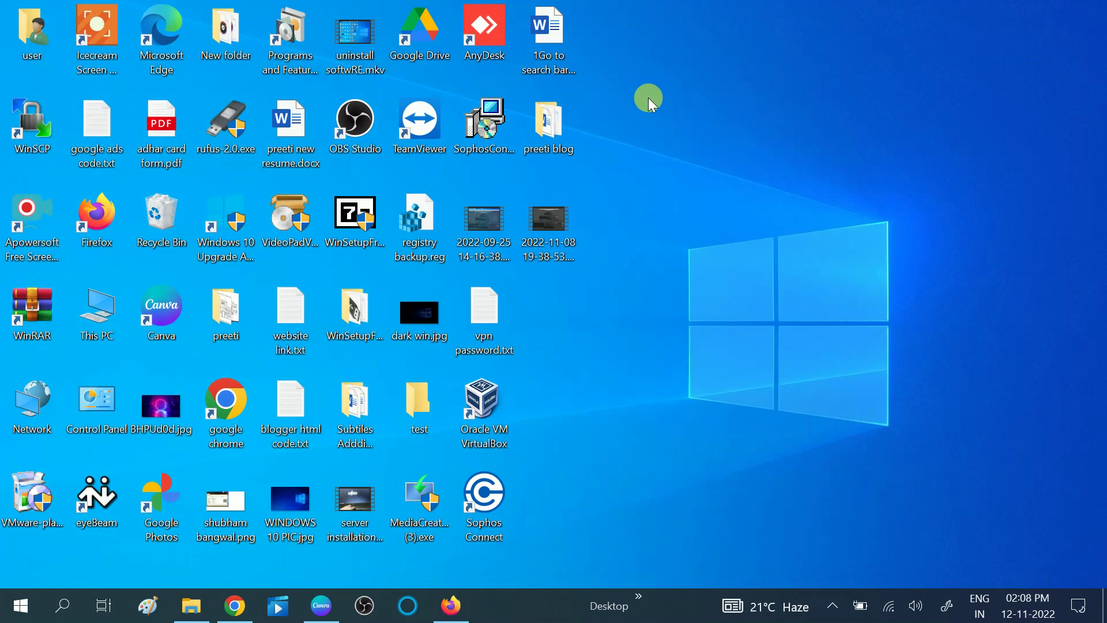
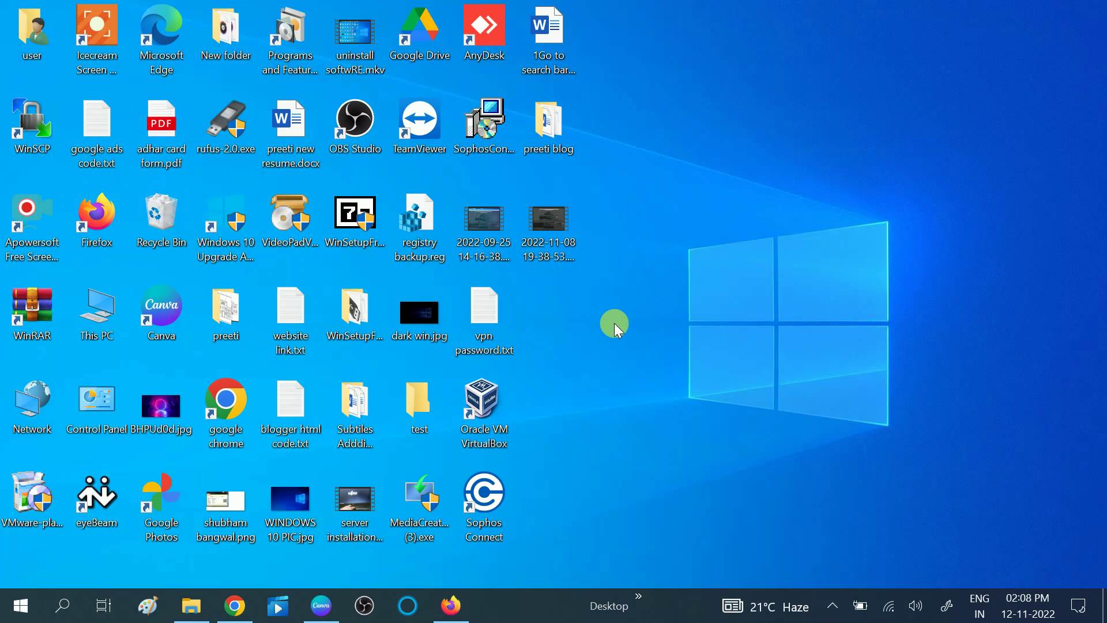
- Bring up the Run dialog, and open View advanced system settings by searching Windows for "view adva"
{"action": "key", "text": "super+r"}
{"action": "left_click_drag", "start_coordinate": [207, 392], "coordinate": [818, 149]}
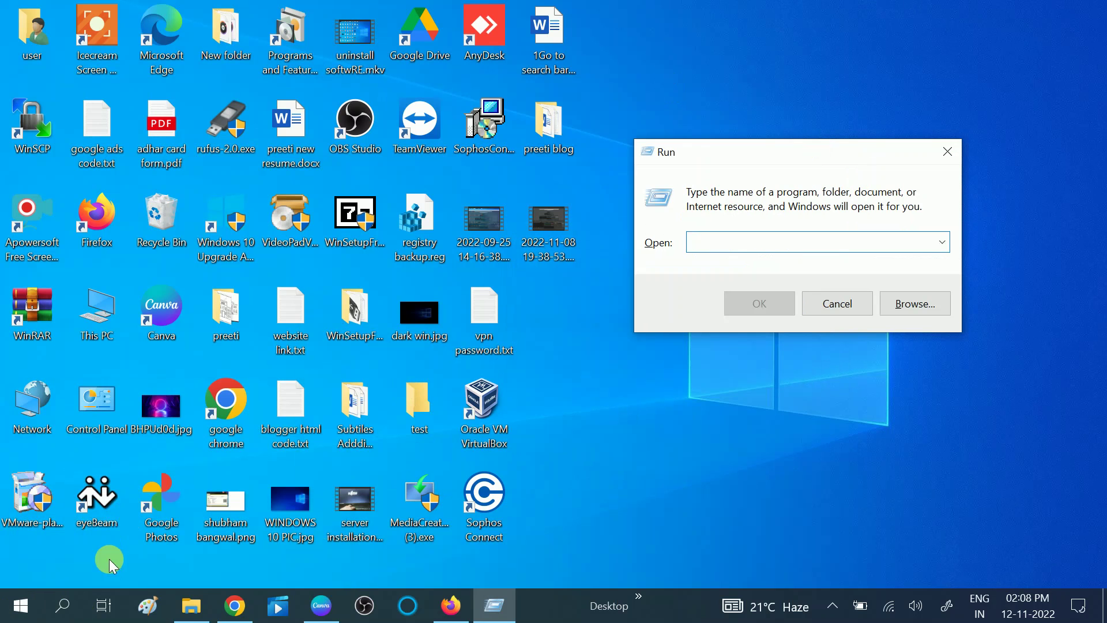
{"action": "left_click", "coordinate": [61, 605]}
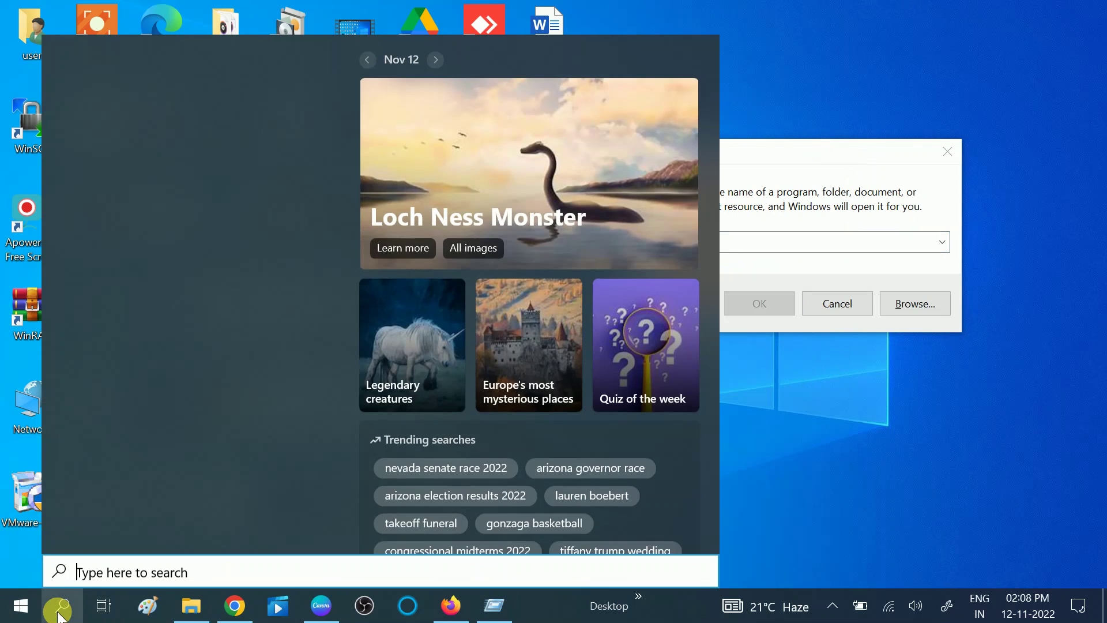
{"action": "type", "text": "vie"}
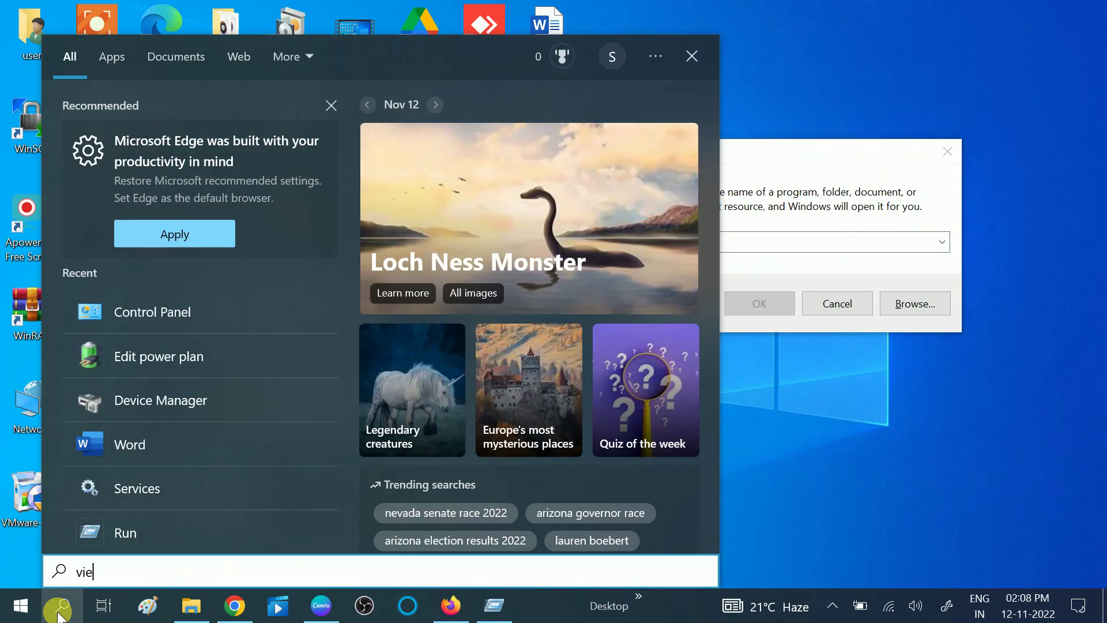
{"action": "type", "text": "w adva"}
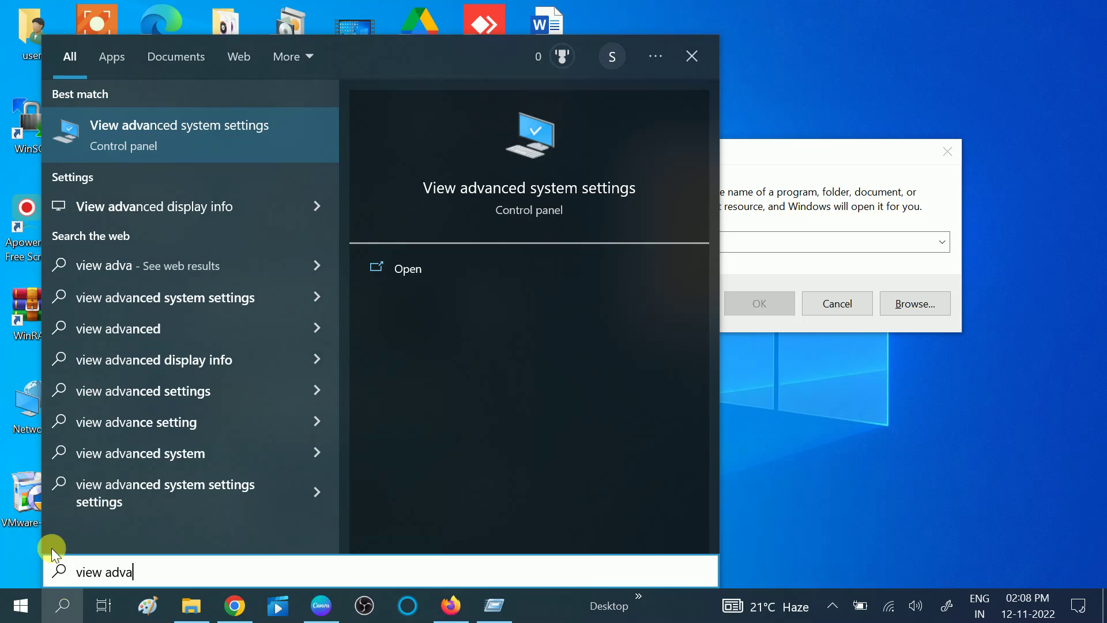
{"action": "left_click", "coordinate": [185, 131]}
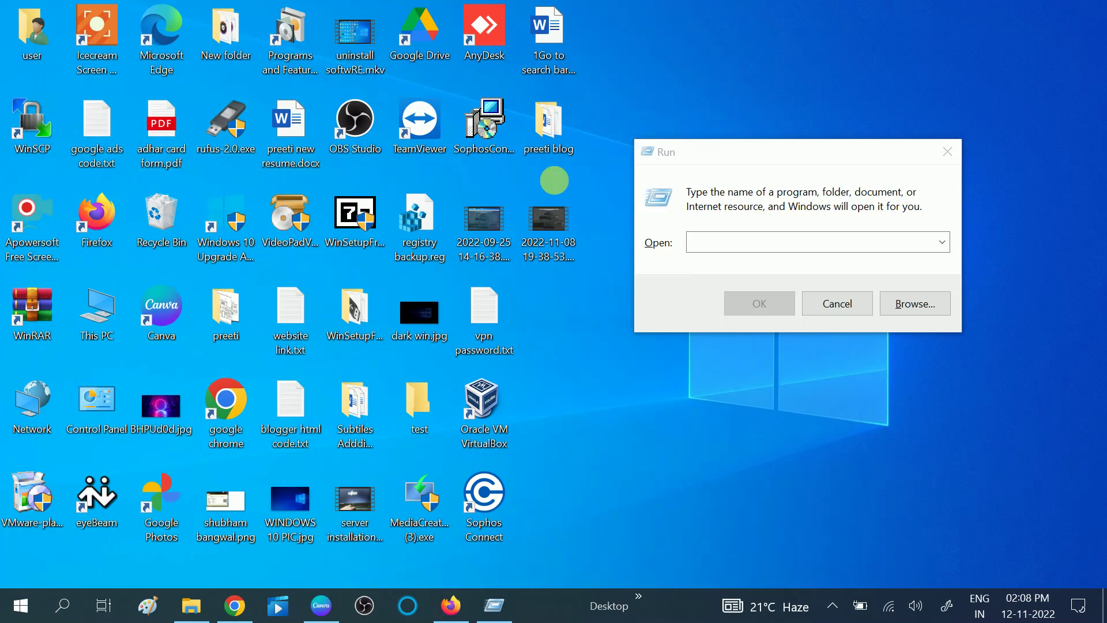
- Run the command sysdm.cpl to open System Properties
{"action": "left_click", "coordinate": [721, 251]}
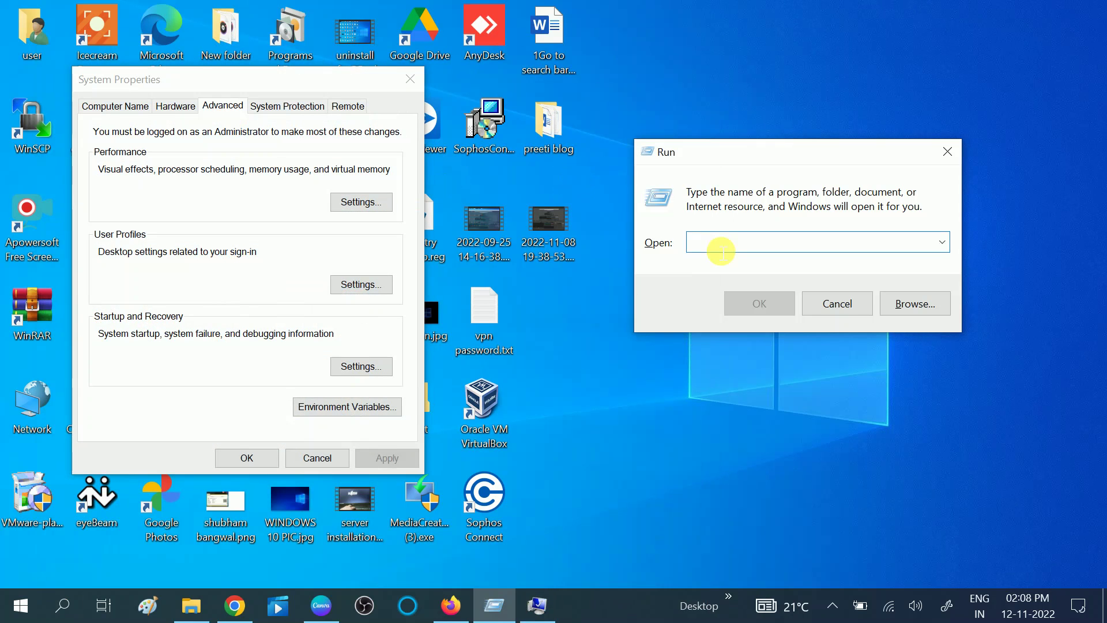
{"action": "type", "text": "sysdm.cp"}
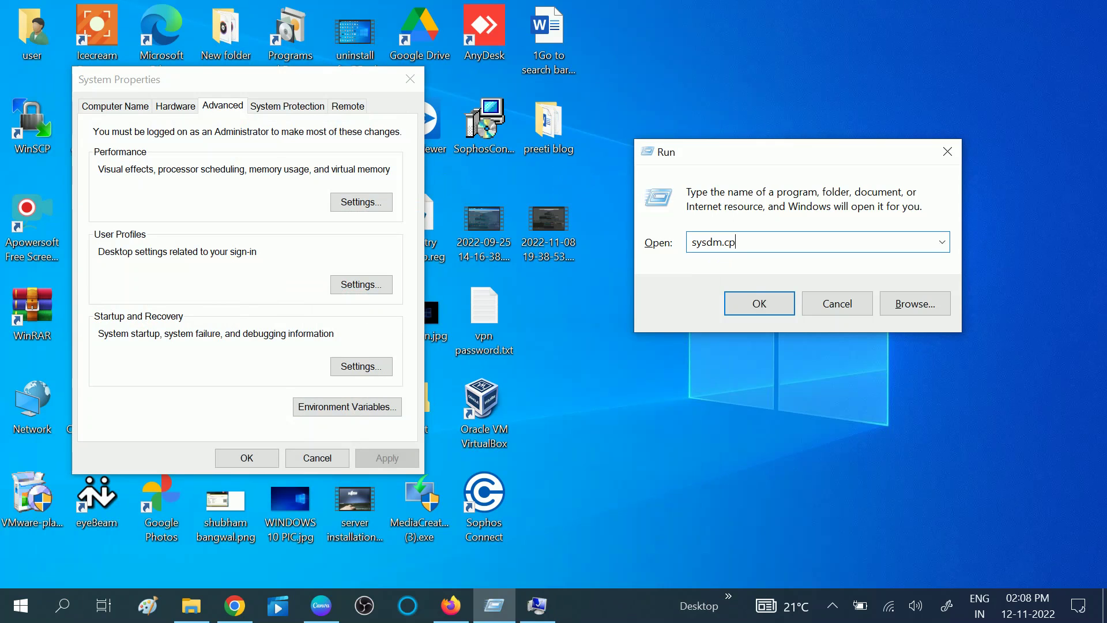
{"action": "type", "text": "l"}
{"action": "key", "text": "Return"}
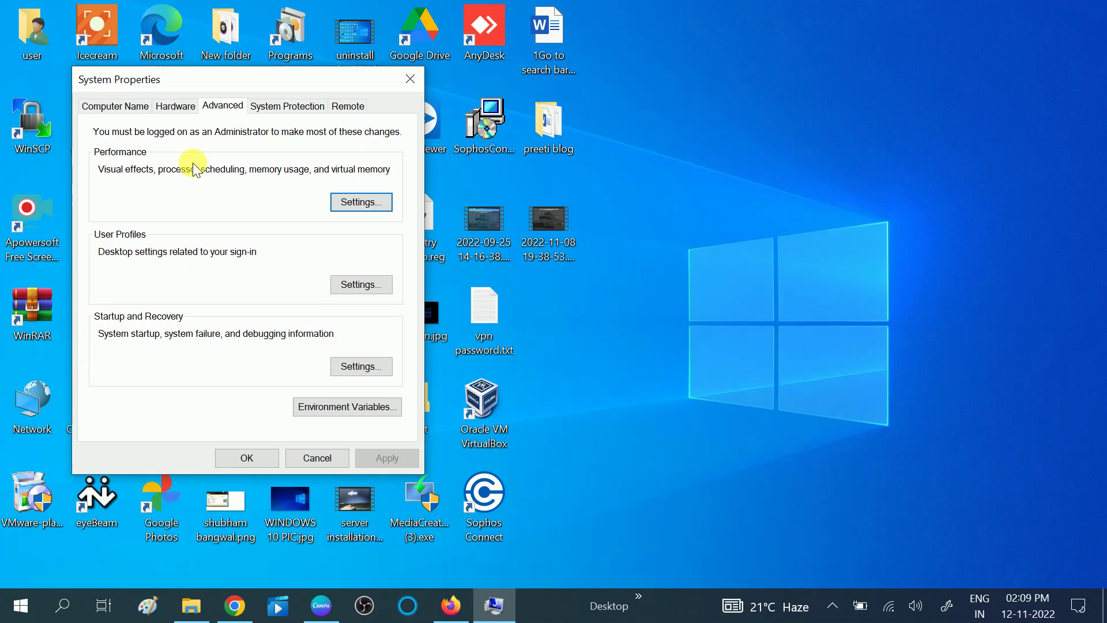
- Move System Properties clear of the desktop icons, check its hardware settings, and open the advanced Performance settings
{"action": "left_click_drag", "start_coordinate": [291, 81], "coordinate": [759, 82]}
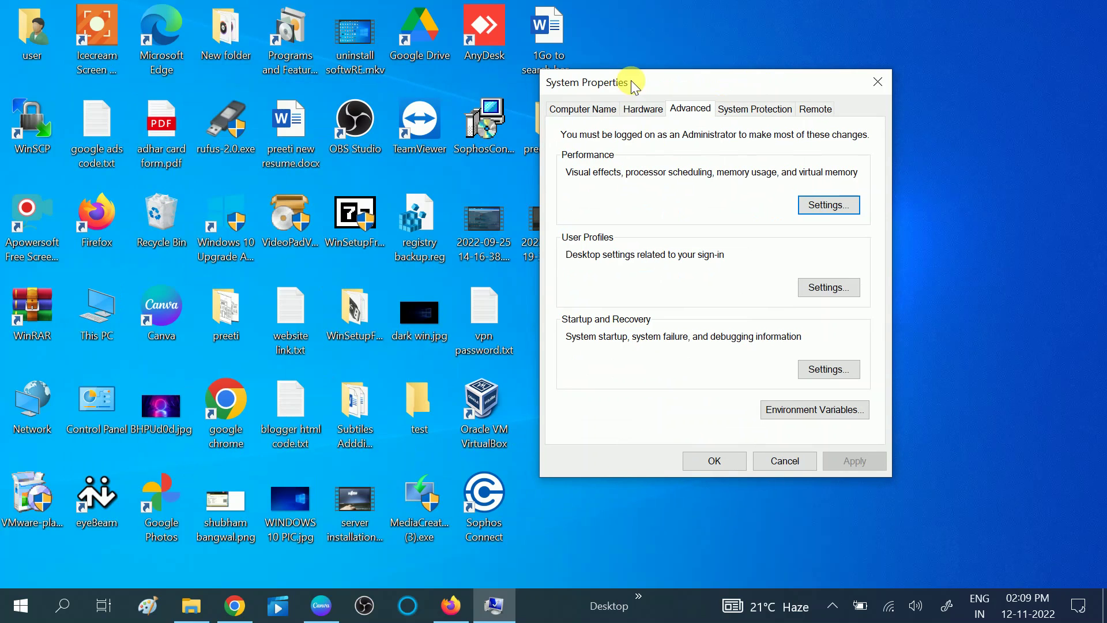
{"action": "left_click", "coordinate": [643, 109]}
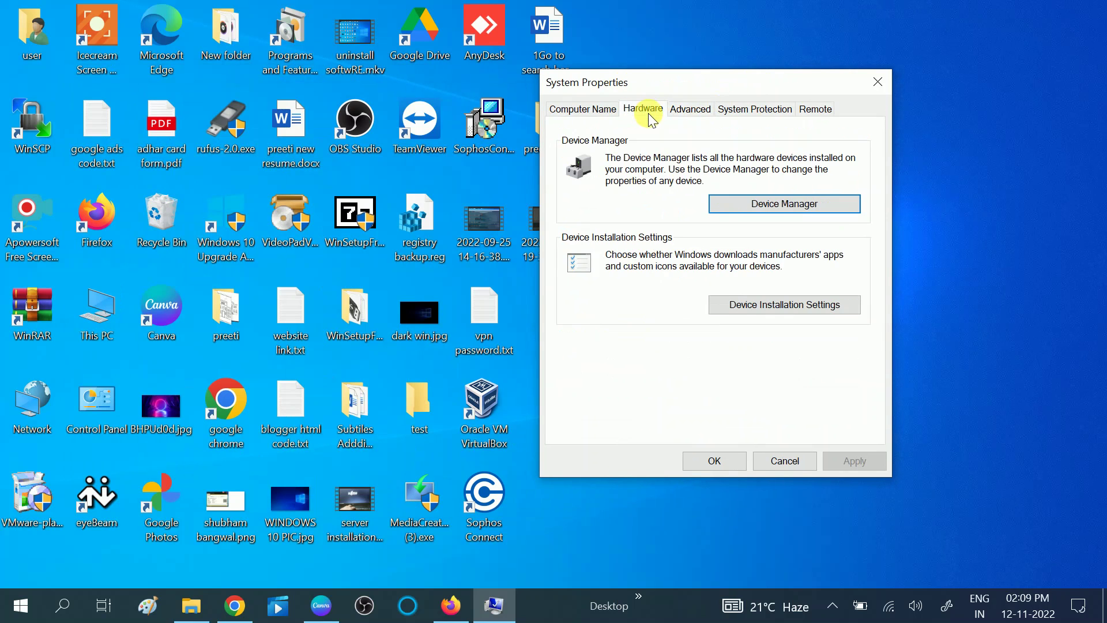
{"action": "left_click", "coordinate": [692, 115]}
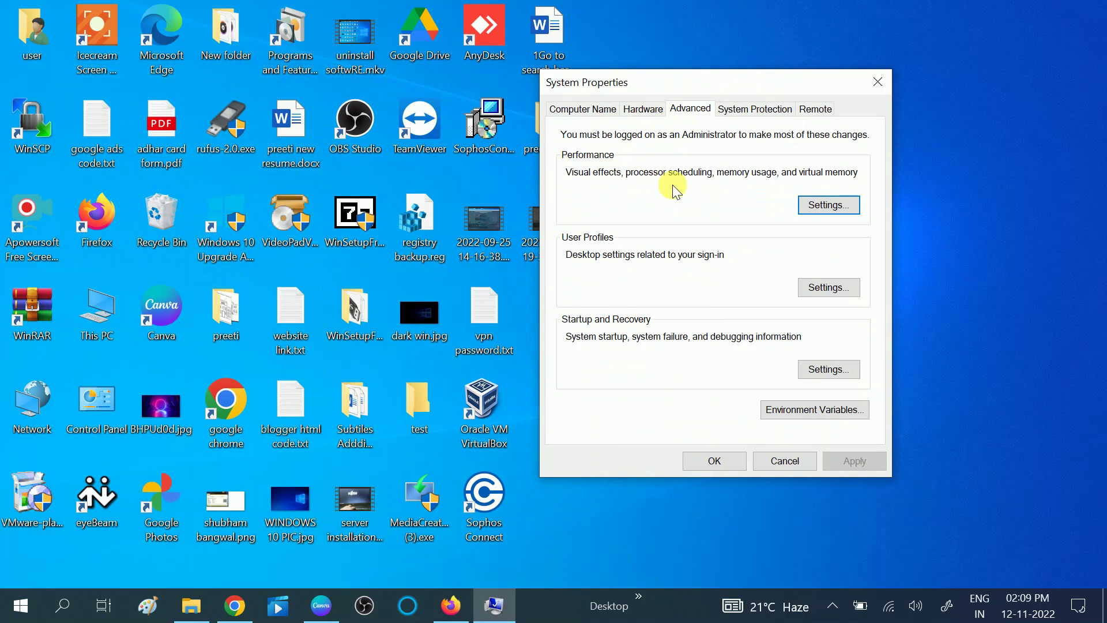
{"action": "left_click", "coordinate": [828, 205]}
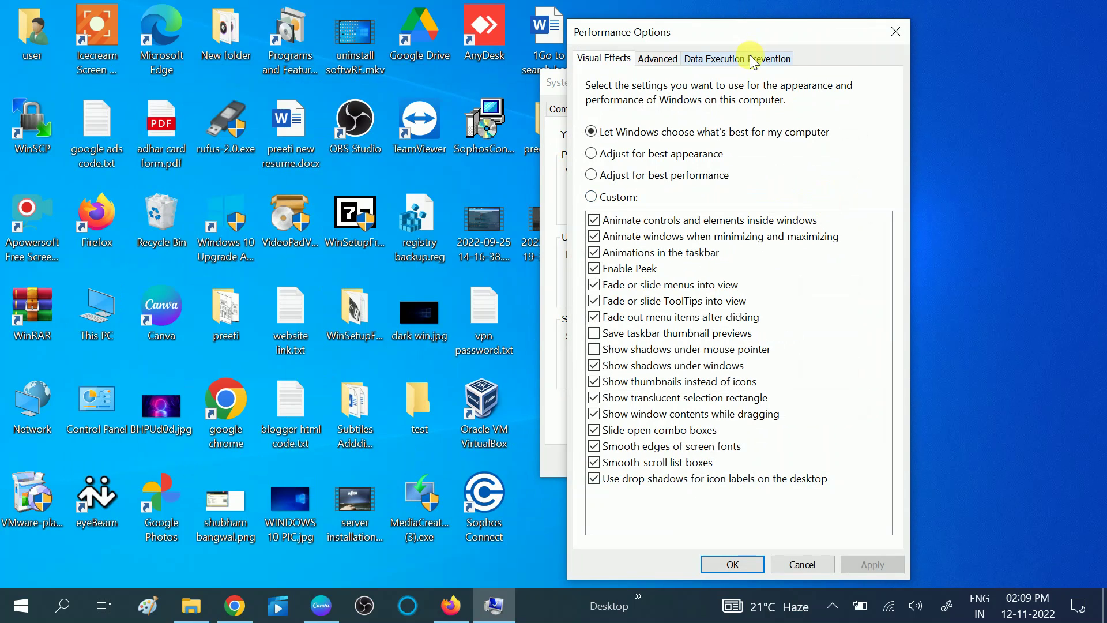
- Apply Adjust for best performance to the visual effects, close both settings dialogs with the changes accepted, and refresh the desktop
{"action": "left_click", "coordinate": [592, 176]}
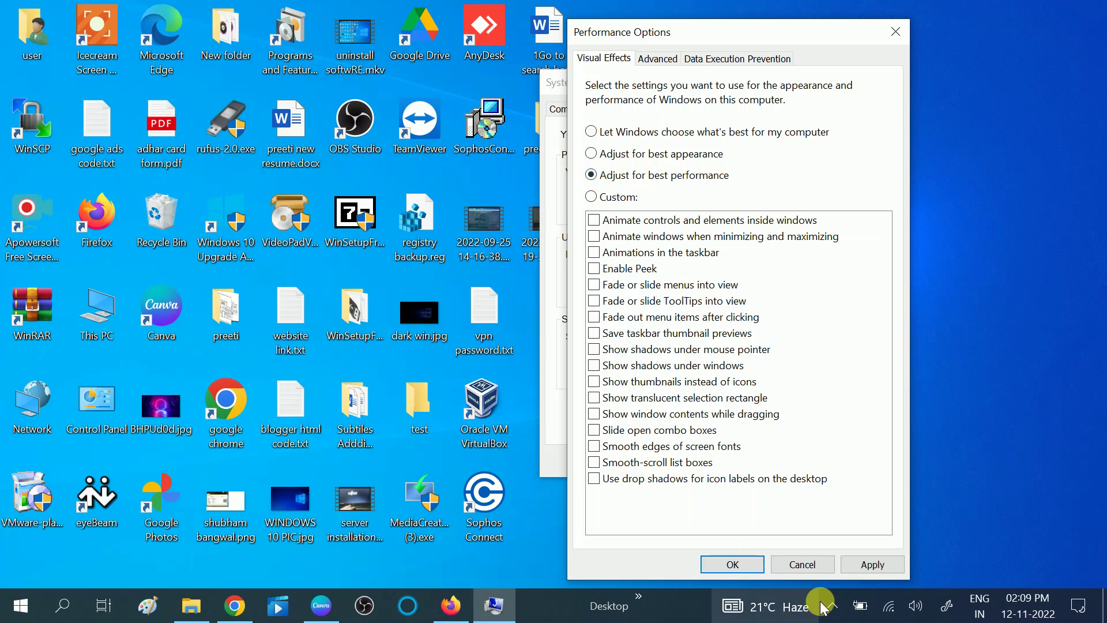
{"action": "left_click", "coordinate": [870, 566]}
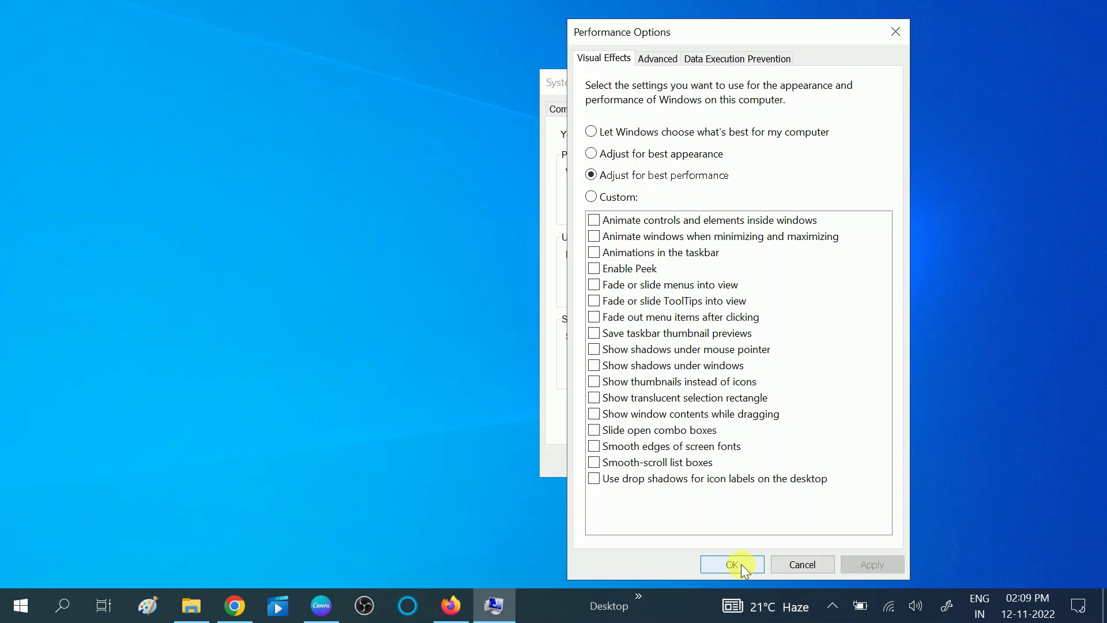
{"action": "left_click", "coordinate": [741, 564]}
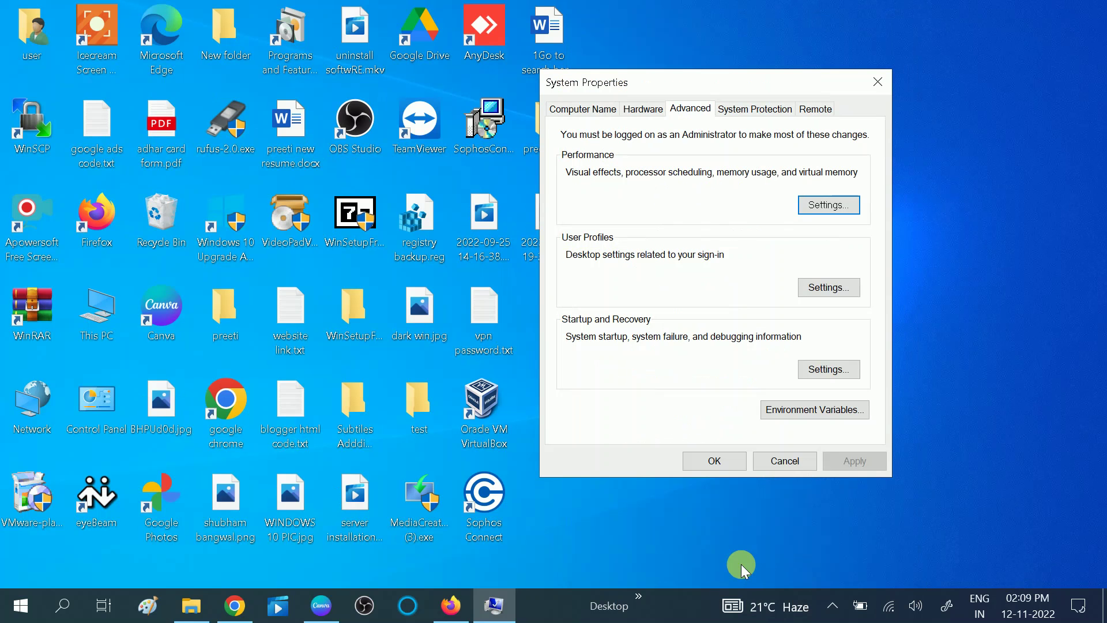
{"action": "left_click", "coordinate": [714, 462]}
{"action": "right_click", "coordinate": [740, 106]}
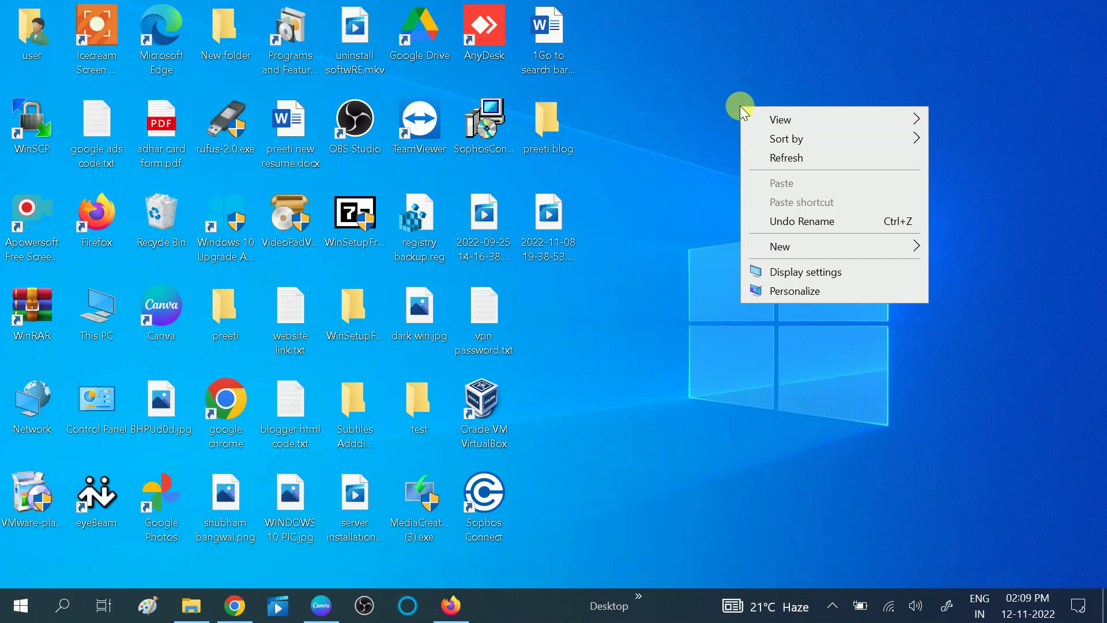
{"action": "left_click", "coordinate": [772, 160]}
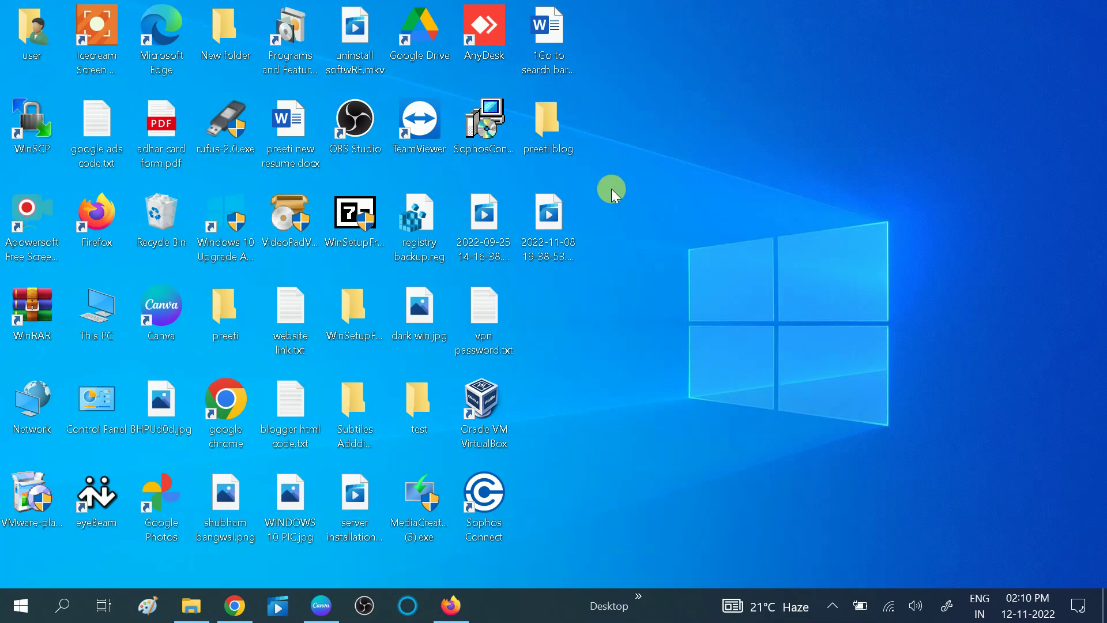
- Open Task Manager's list of startup apps and maximize the window
{"action": "right_click", "coordinate": [517, 603]}
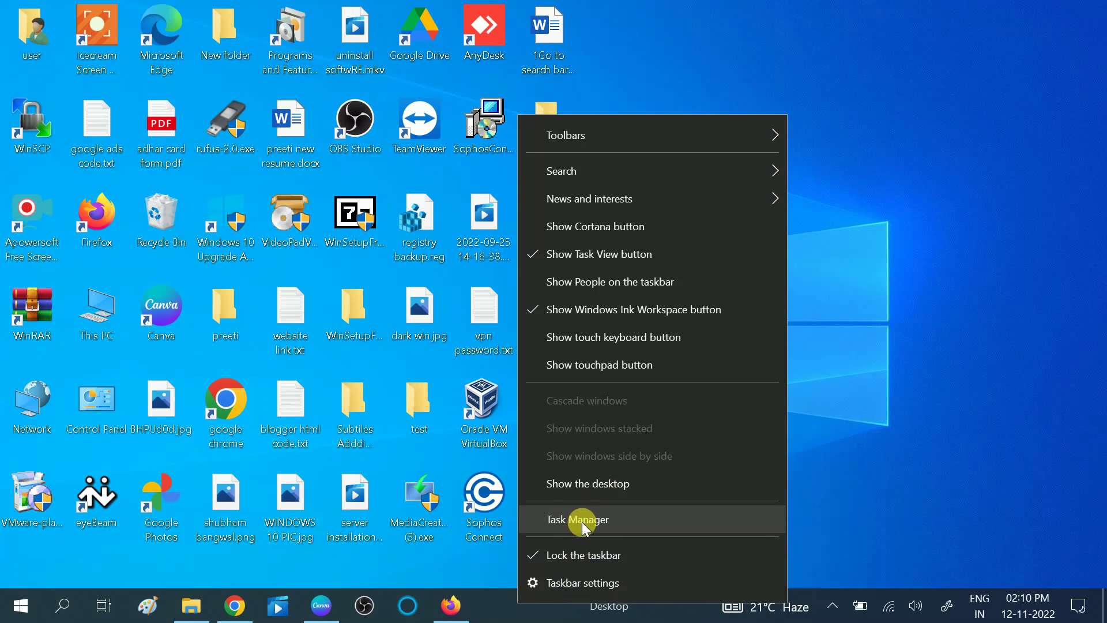
{"action": "left_click", "coordinate": [558, 522]}
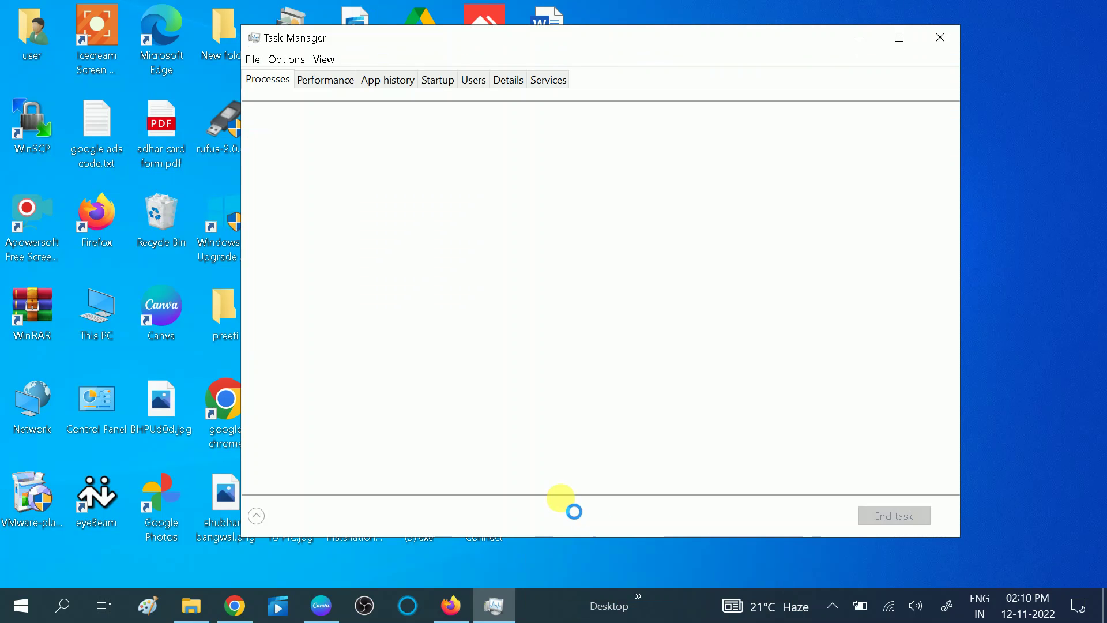
{"action": "left_click", "coordinate": [439, 82]}
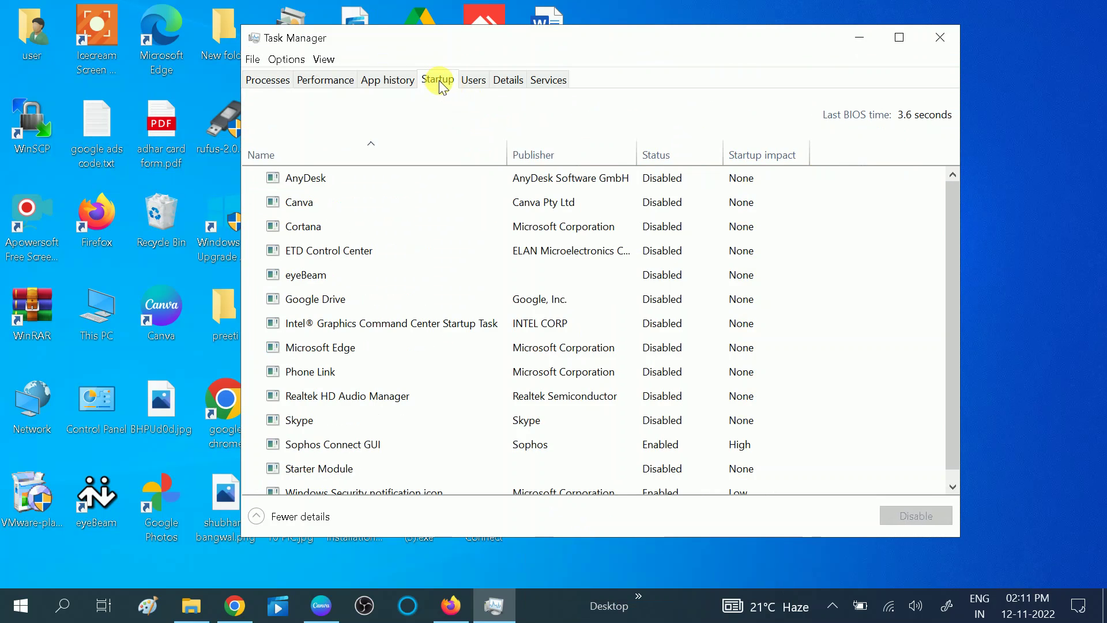
{"action": "left_click", "coordinate": [900, 36]}
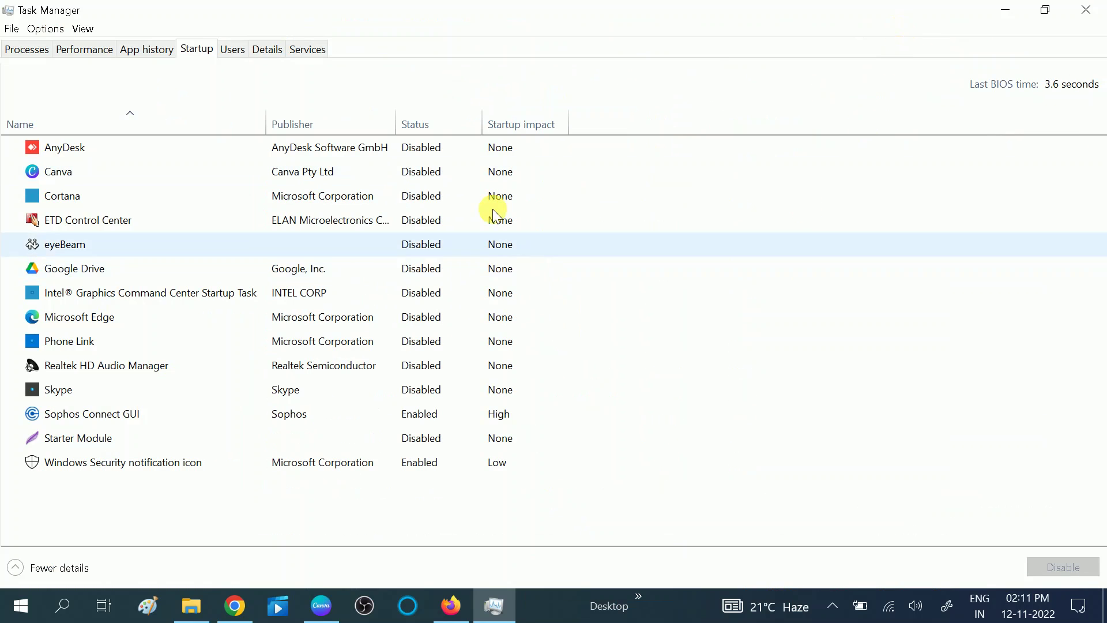
- Examine the status and startup impact of apps such as Canva and Google Drive, and the disable option for Windows Security notification icon
{"action": "left_click", "coordinate": [293, 173]}
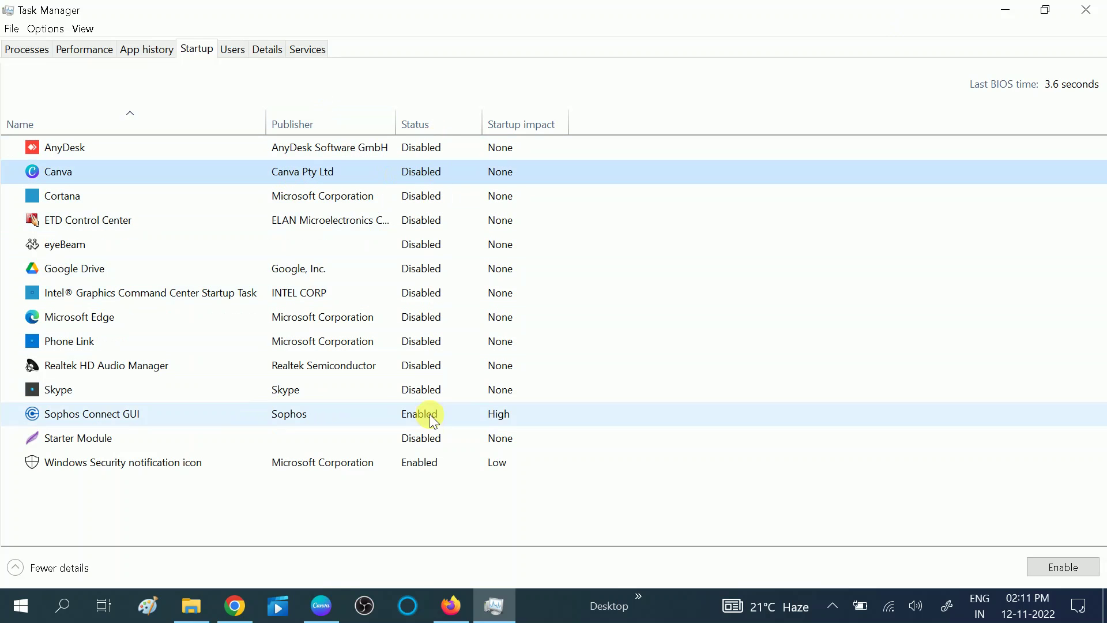
{"action": "left_click", "coordinate": [232, 461]}
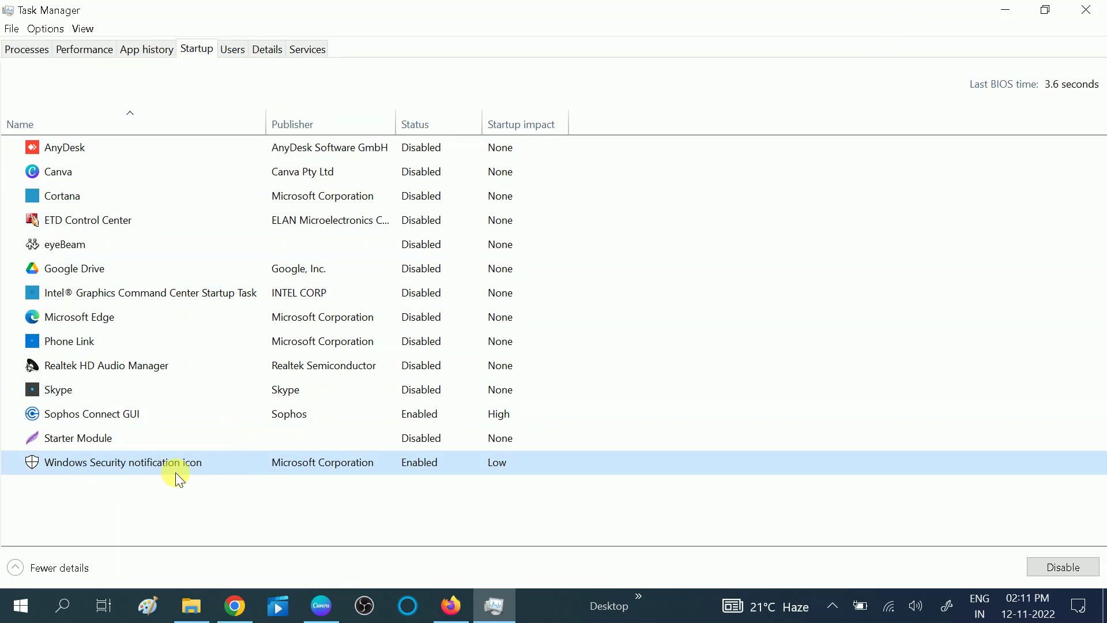
{"action": "right_click", "coordinate": [296, 461]}
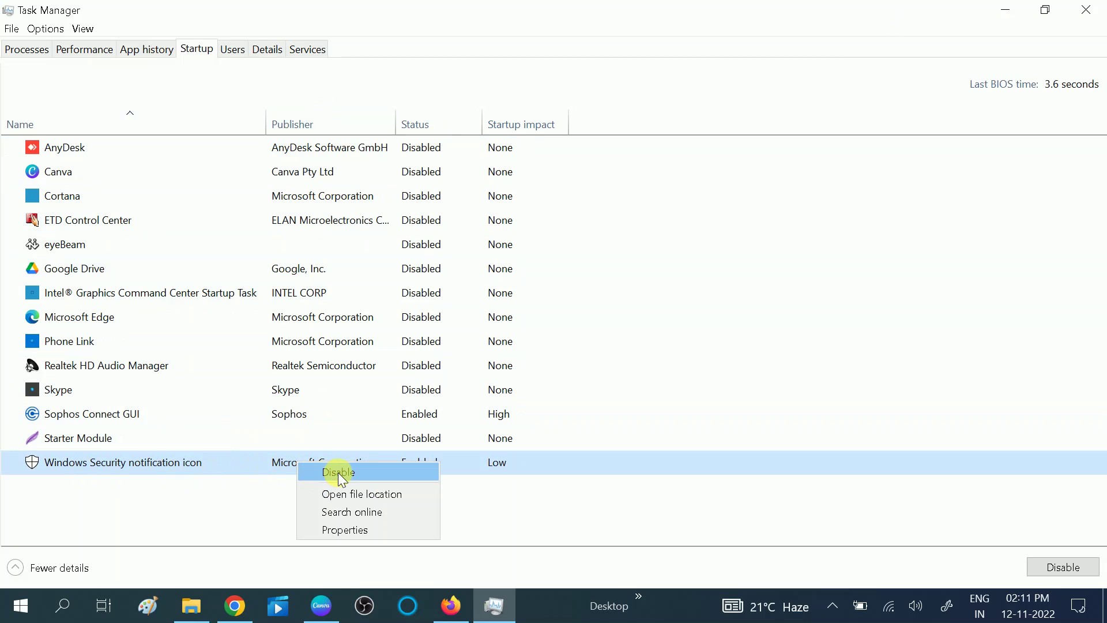
{"action": "left_click", "coordinate": [203, 468]}
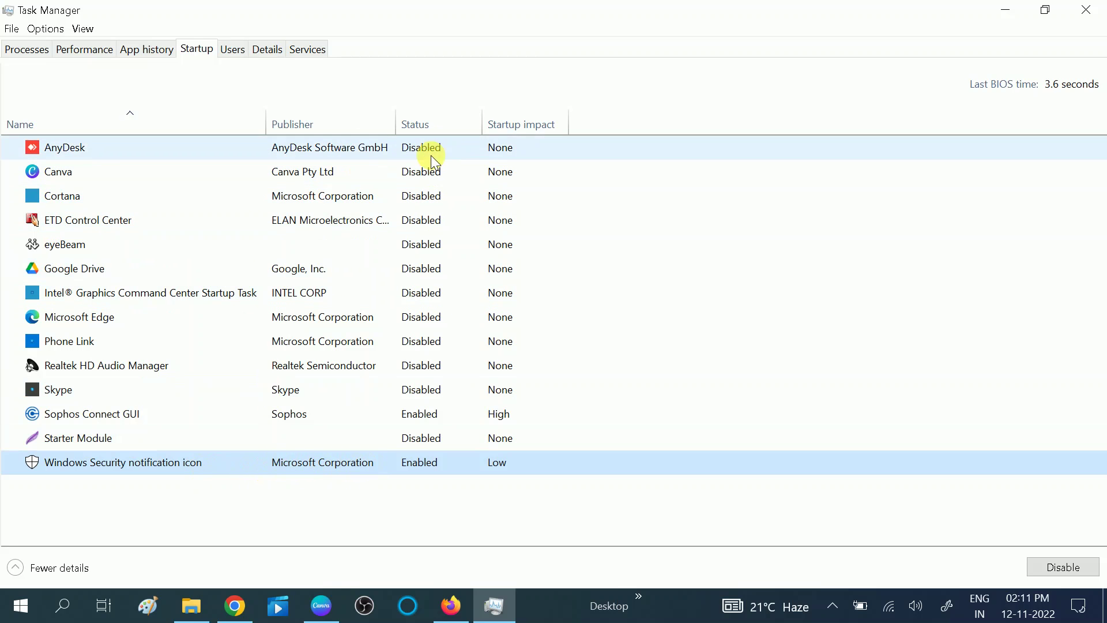
{"action": "left_click", "coordinate": [400, 267]}
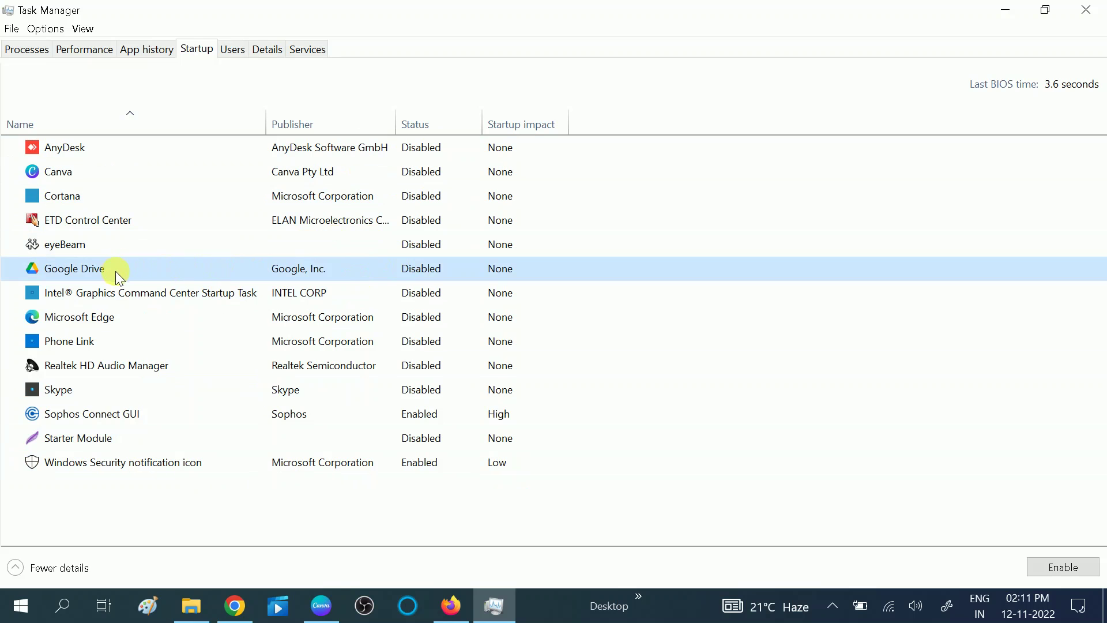
{"action": "left_click", "coordinate": [154, 247]}
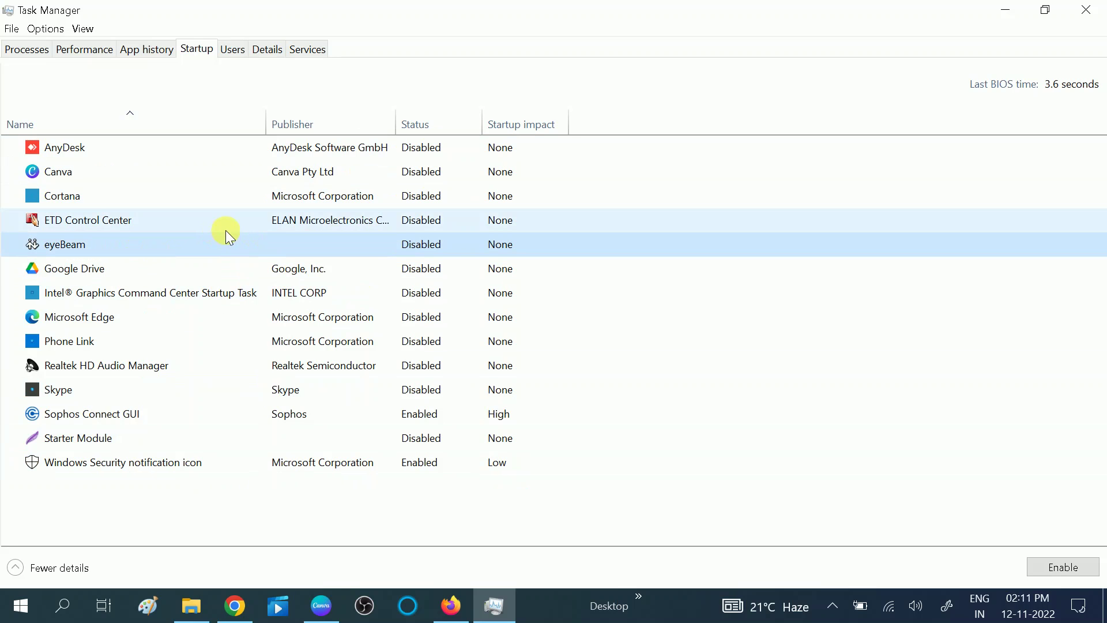
{"action": "left_click", "coordinate": [290, 228]}
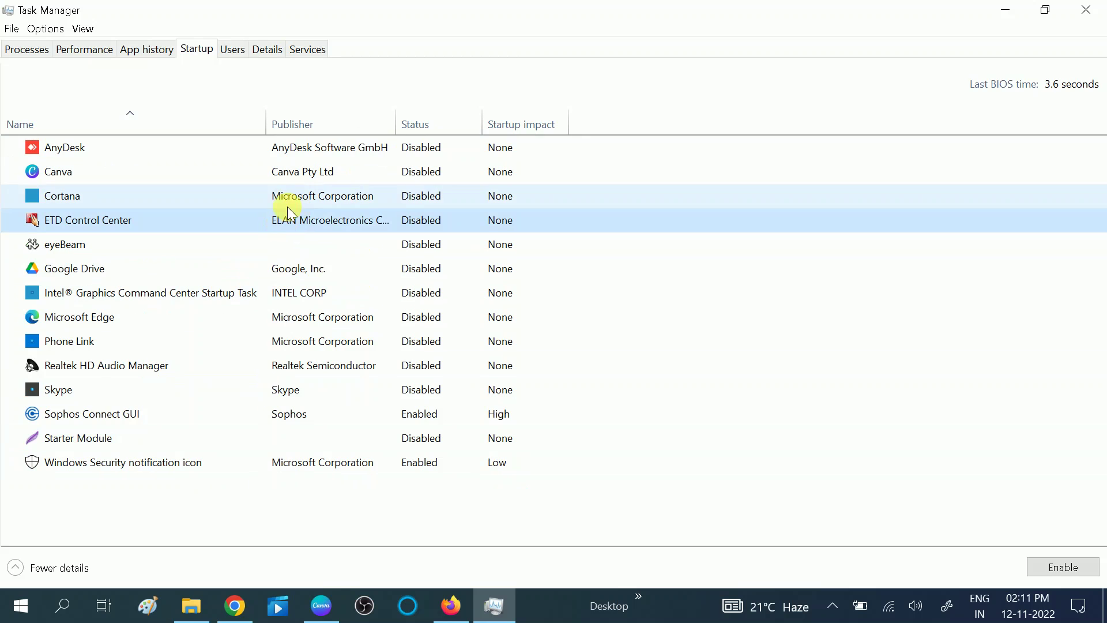
- Close Task Manager and refresh the desktop
{"action": "left_click", "coordinate": [1092, 8]}
{"action": "right_click", "coordinate": [797, 131]}
{"action": "left_click", "coordinate": [841, 180]}
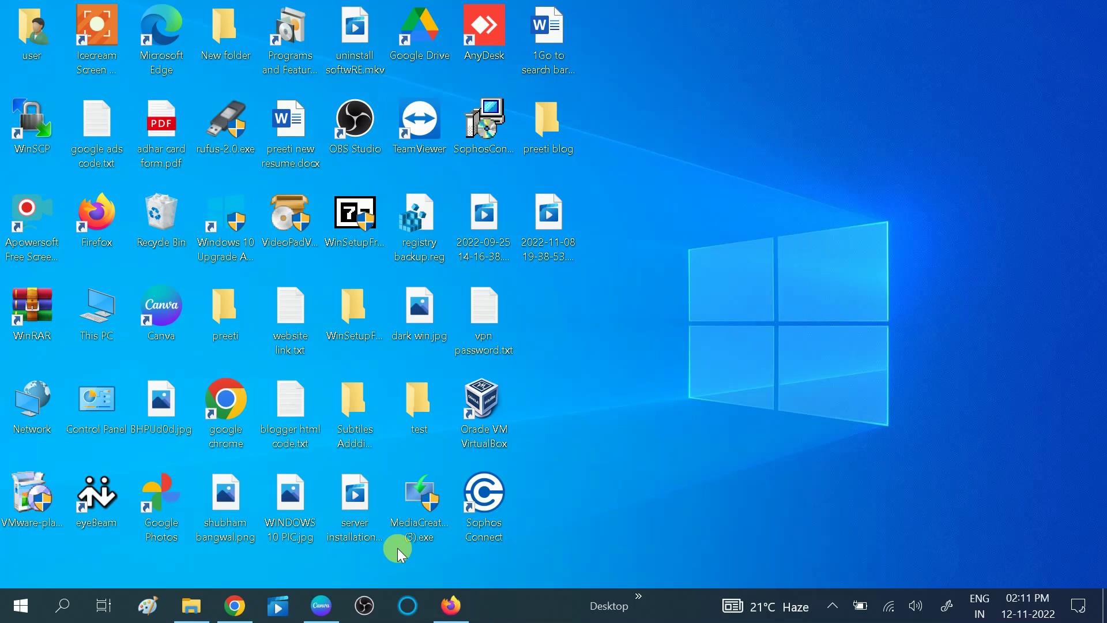
- Search Windows for "windows secu" and open the Windows Security settings page
{"action": "left_click", "coordinate": [53, 612]}
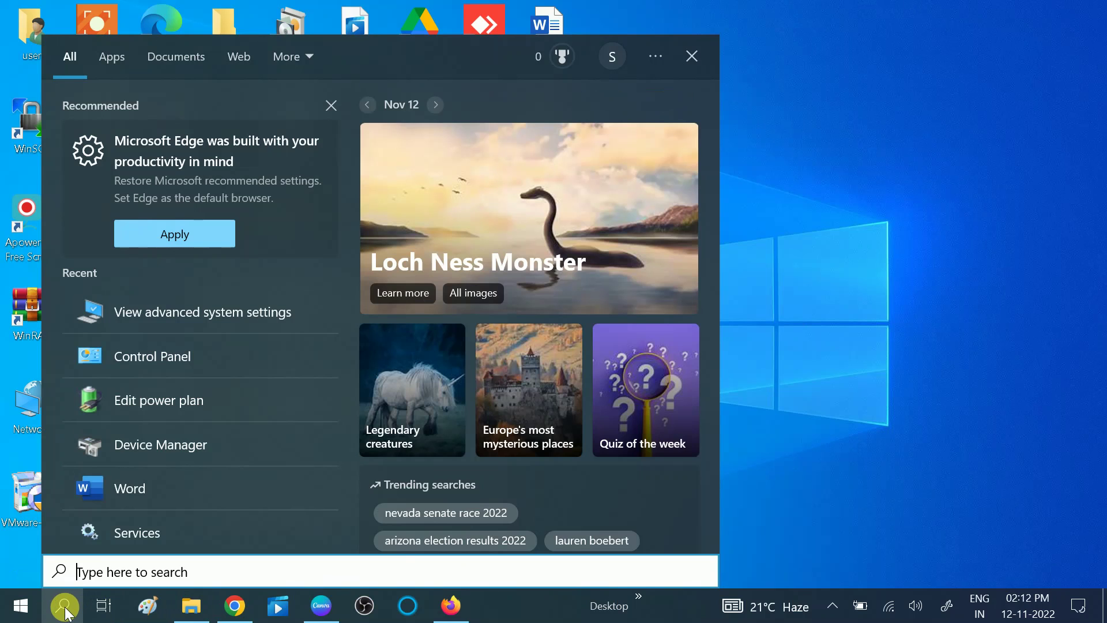
{"action": "type", "text": "wi"}
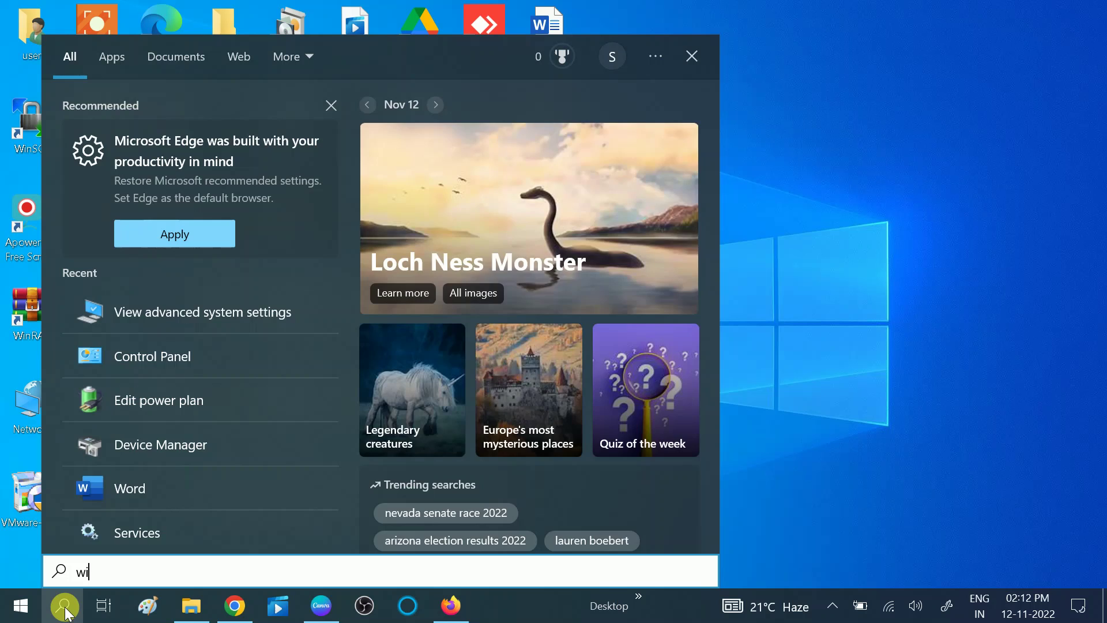
{"action": "type", "text": "ndows "}
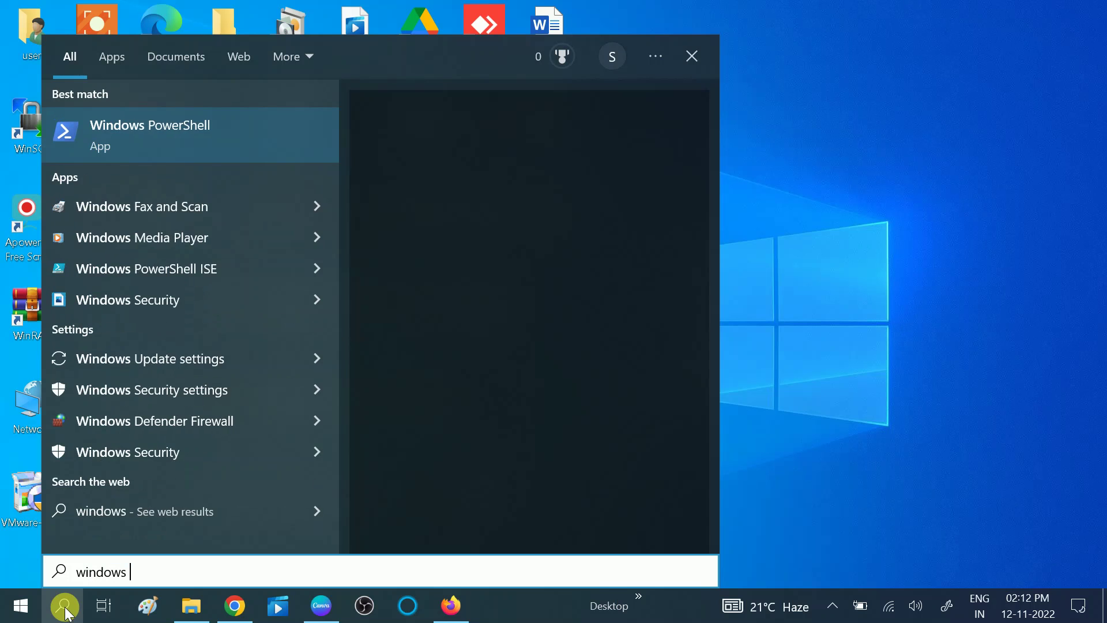
{"action": "type", "text": "secu"}
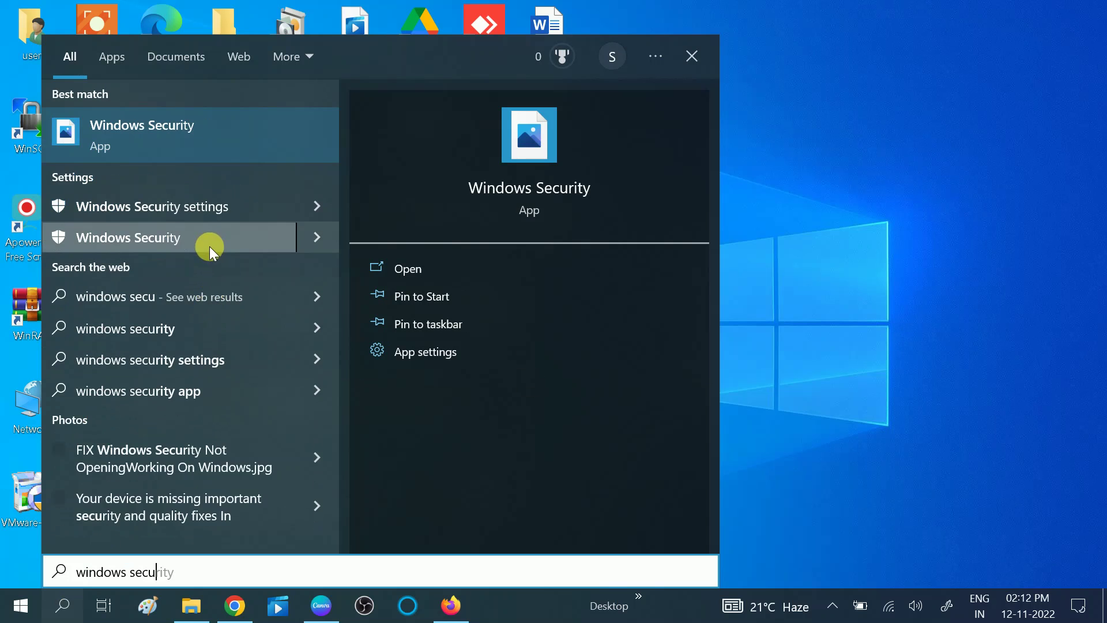
{"action": "left_click", "coordinate": [136, 216]}
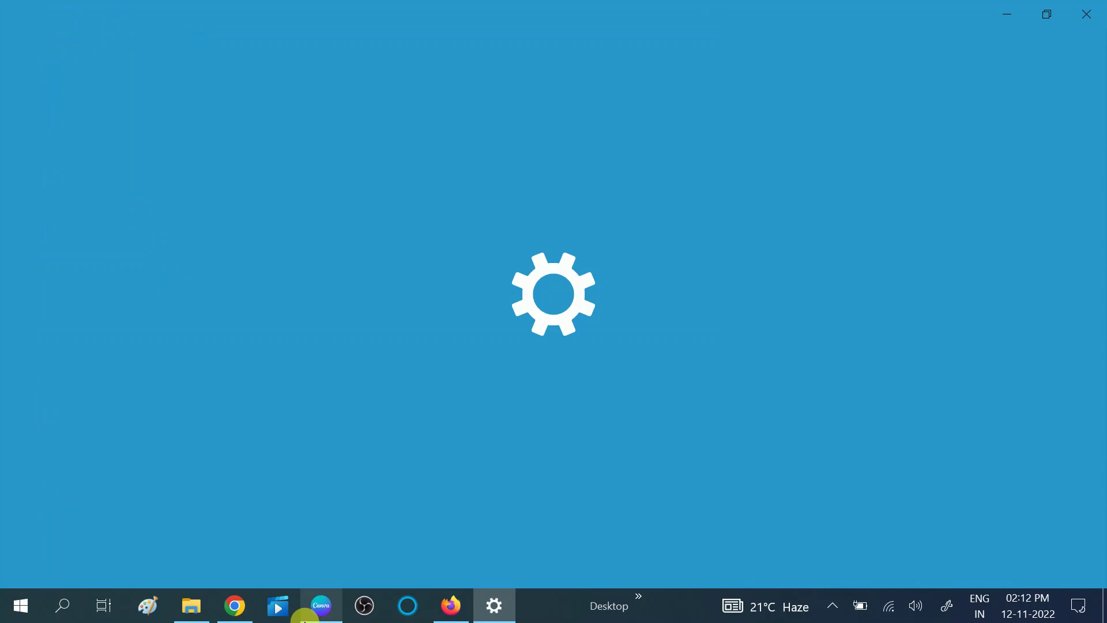
{"action": "mouse_move", "coordinate": [304, 618]}
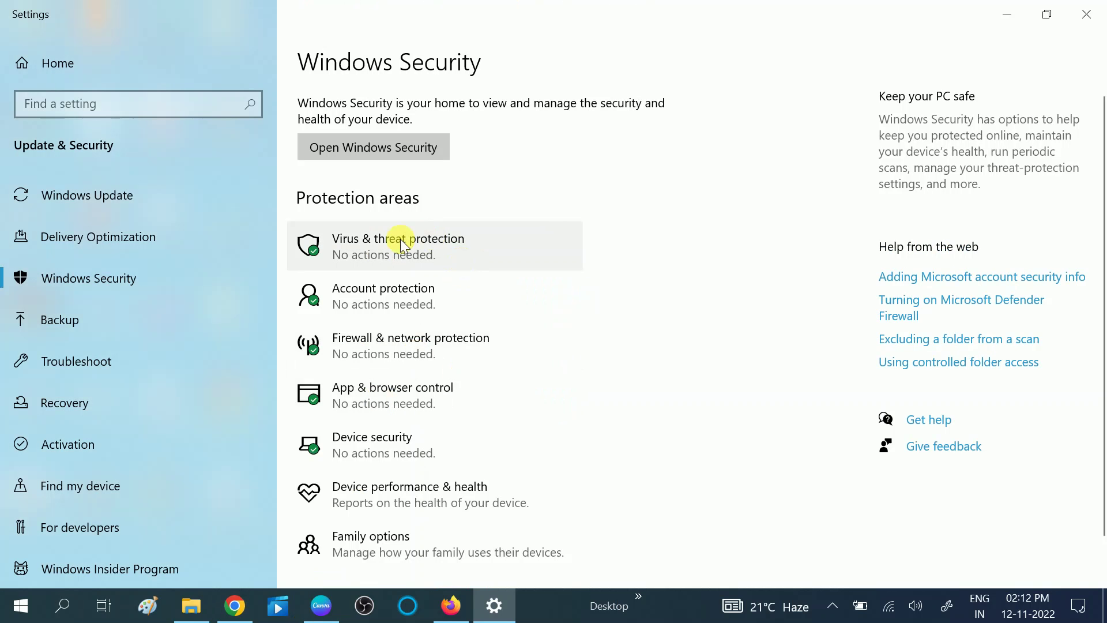
- Turn off Real-time protection and Cloud-delivered protection in the Virus & threat protection settings
{"action": "left_click", "coordinate": [475, 244]}
{"action": "scroll", "coordinate": [476, 244], "scroll_direction": "down", "scroll_amount": 3}
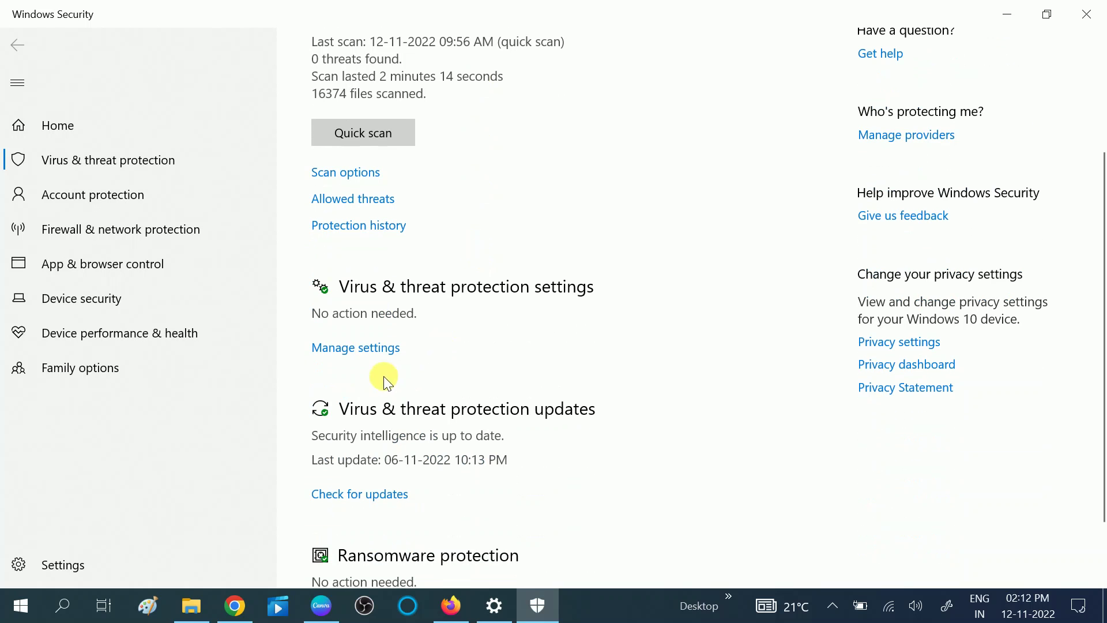
{"action": "left_click", "coordinate": [359, 347]}
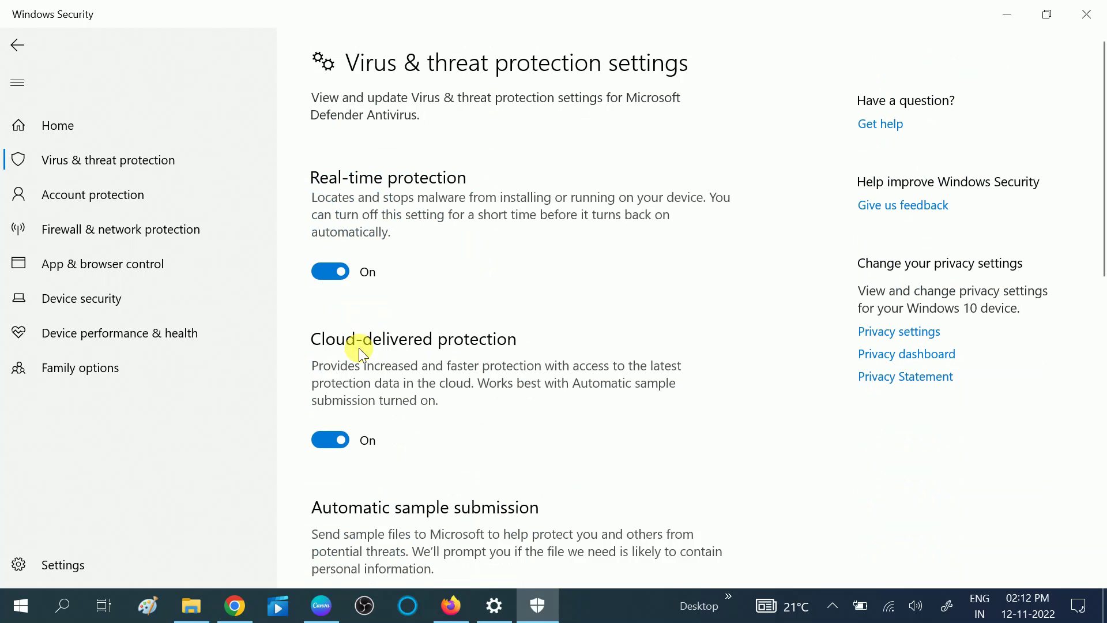
{"action": "left_click", "coordinate": [317, 266]}
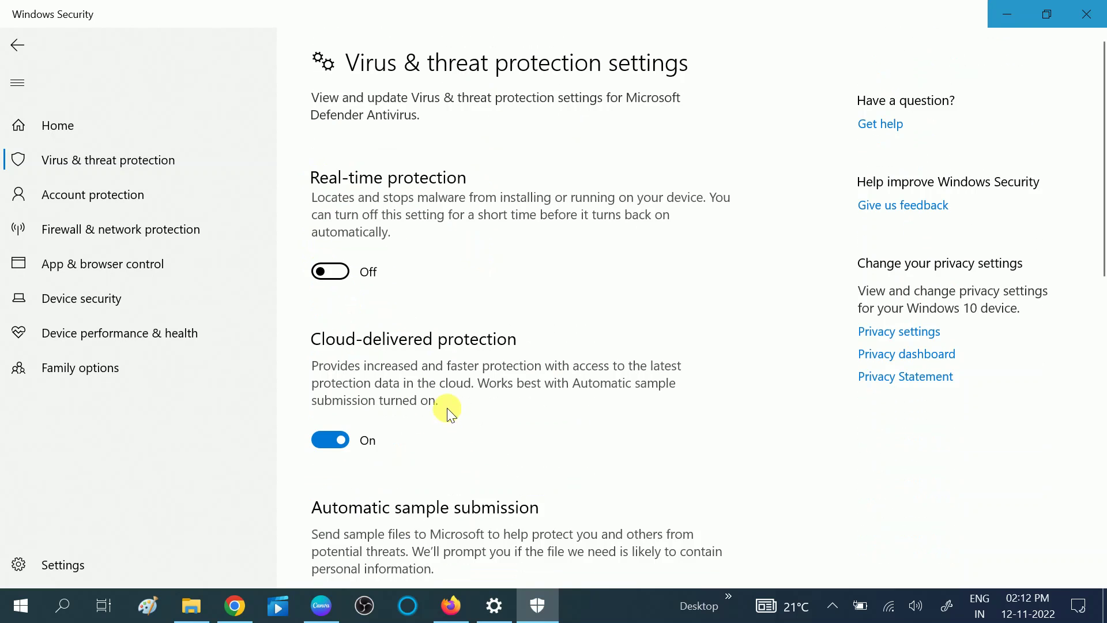
{"action": "left_click", "coordinate": [332, 440]}
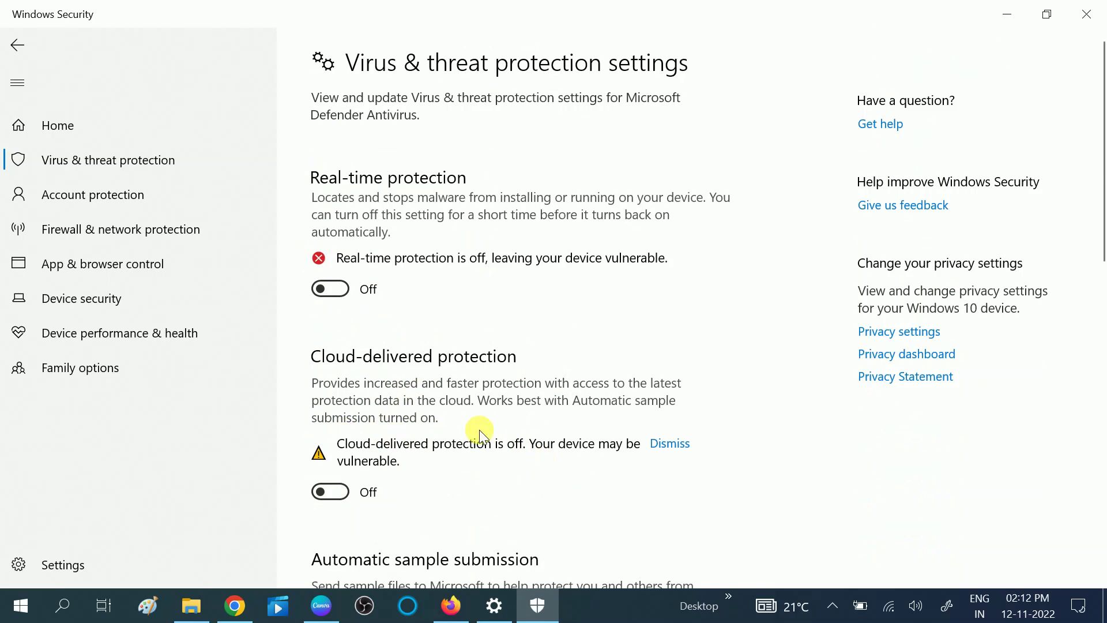